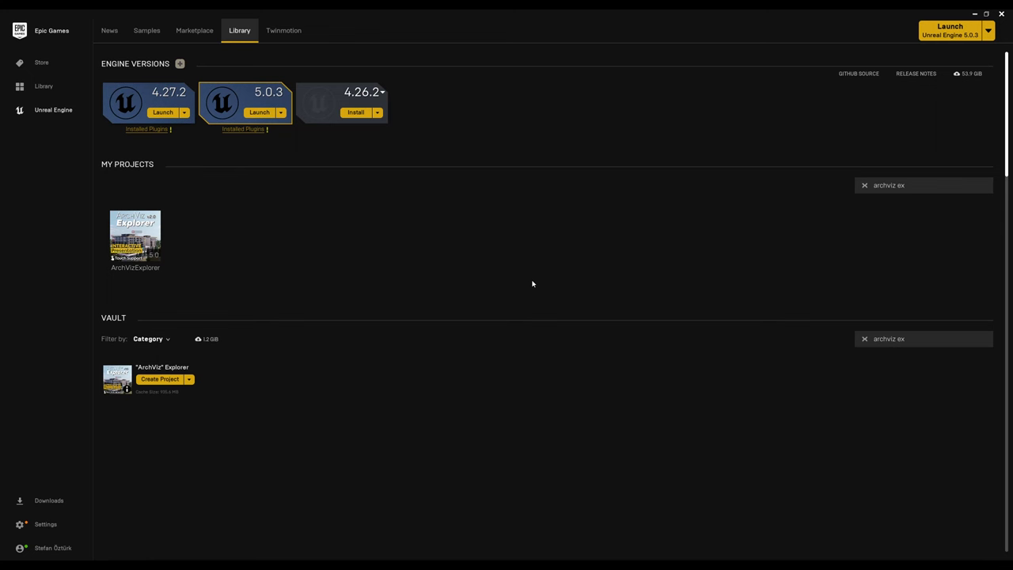
Create a project from the ArchViz Explorer asset named ArchVizExplorer_CSV, then launch it
click(169, 379)
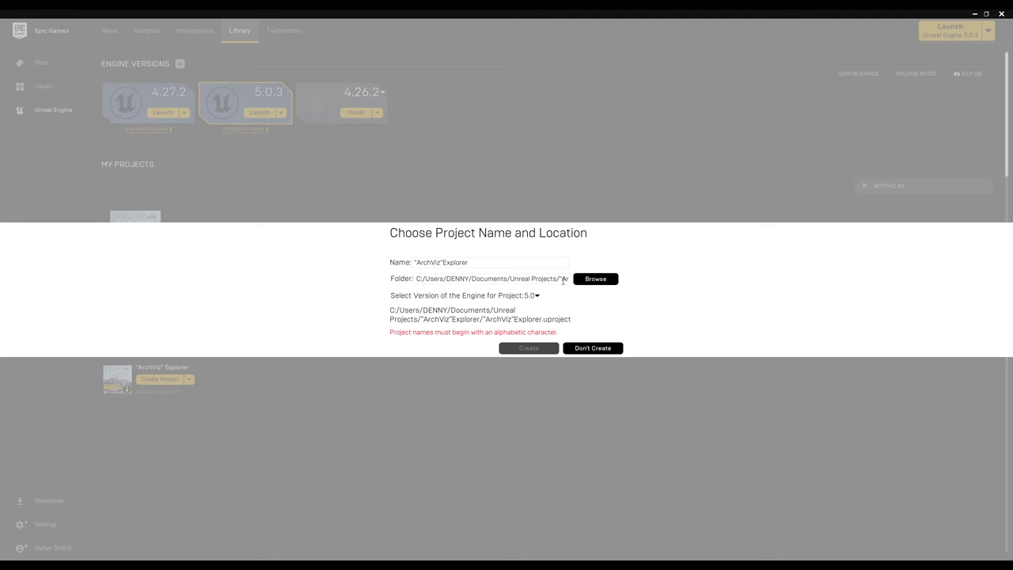
drag(471, 269, 380, 266)
text(ArchViz"Explorer)
key(BackSpace)
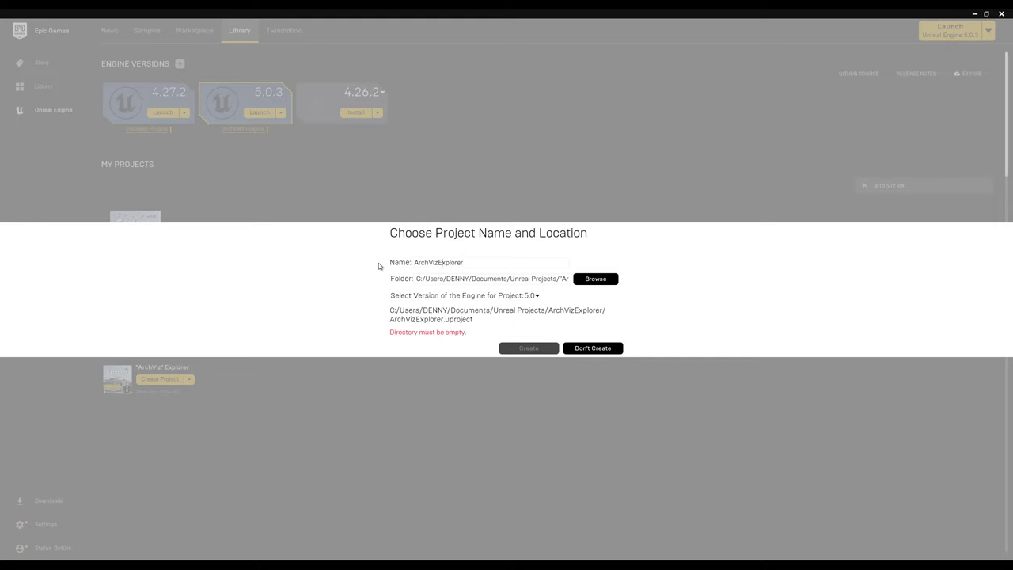
text(_CSV)
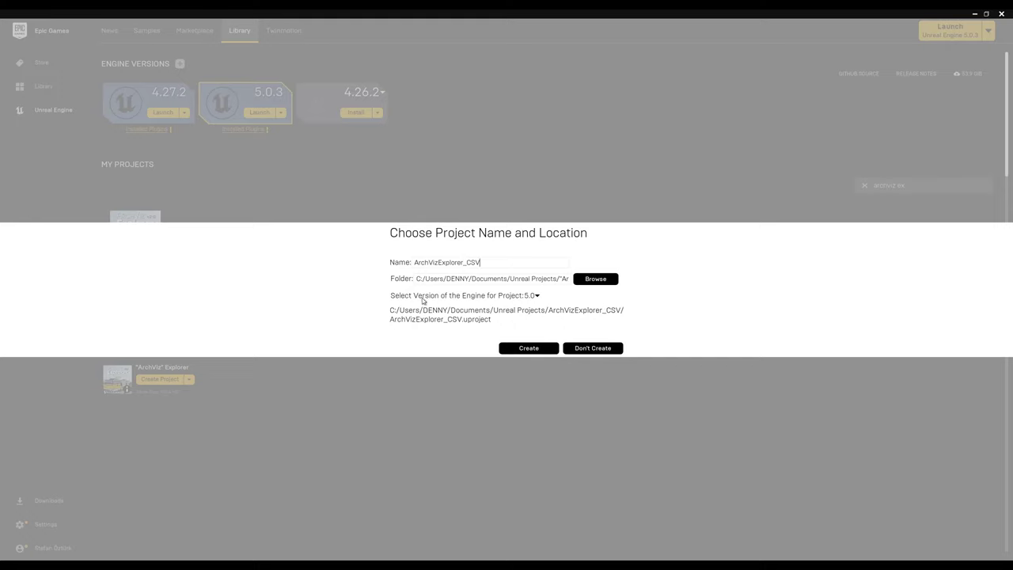
click(530, 347)
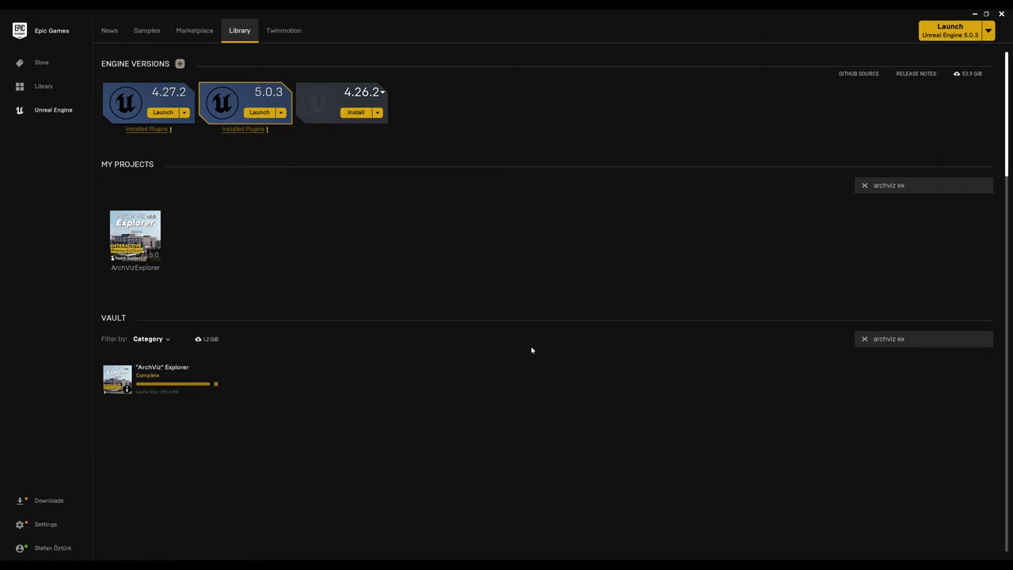
triple_click(916, 187)
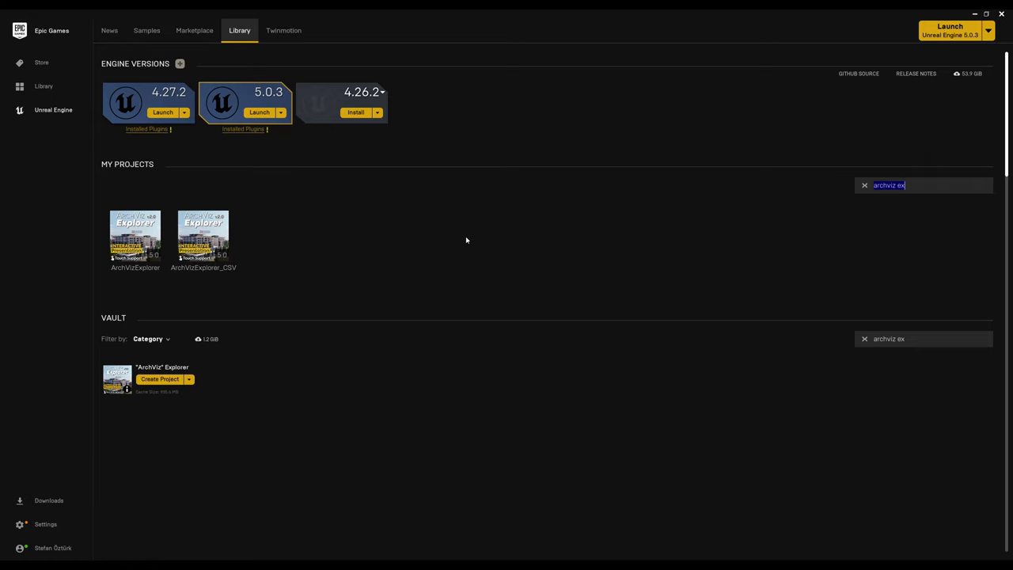
double_click(228, 231)
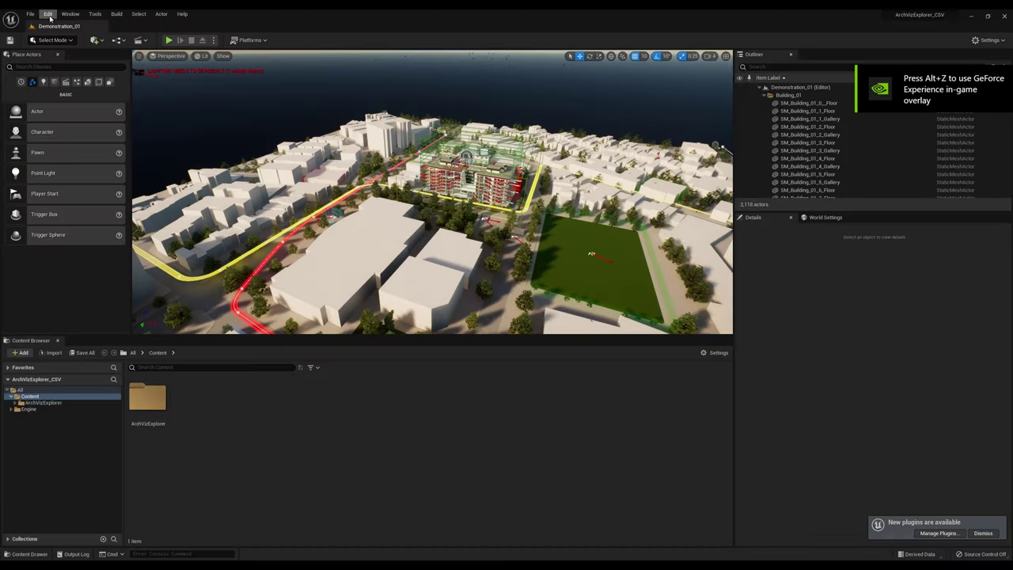
Search the Plugins browser for 'runtime data t' and enable Runtime DataTable
click(48, 14)
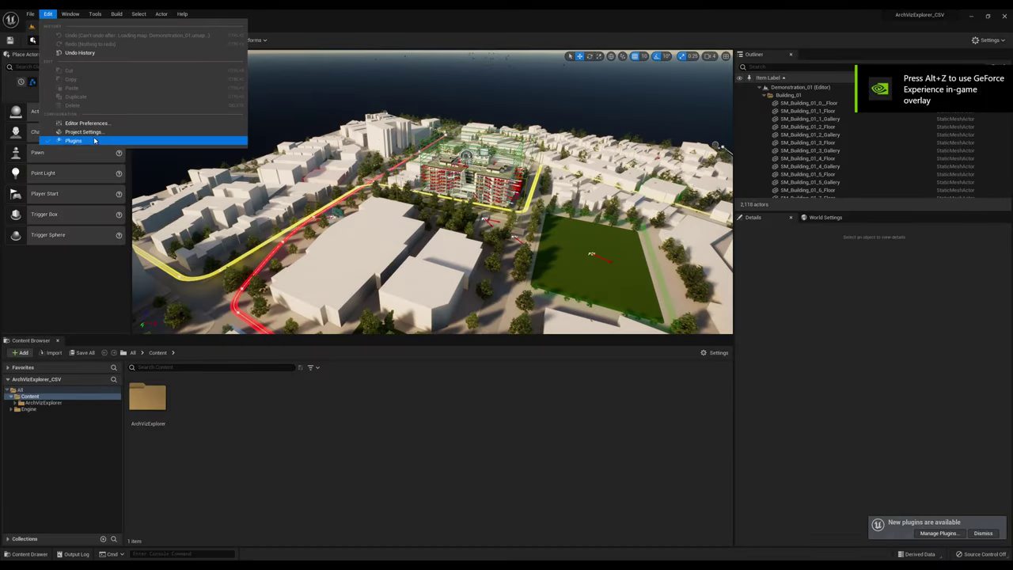
click(73, 140)
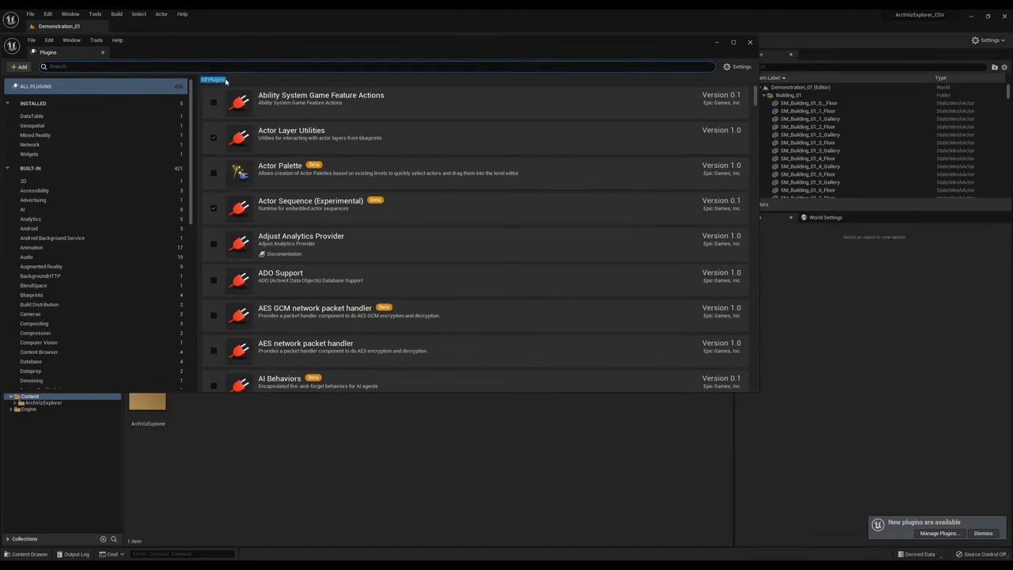
text(runtime data ta)
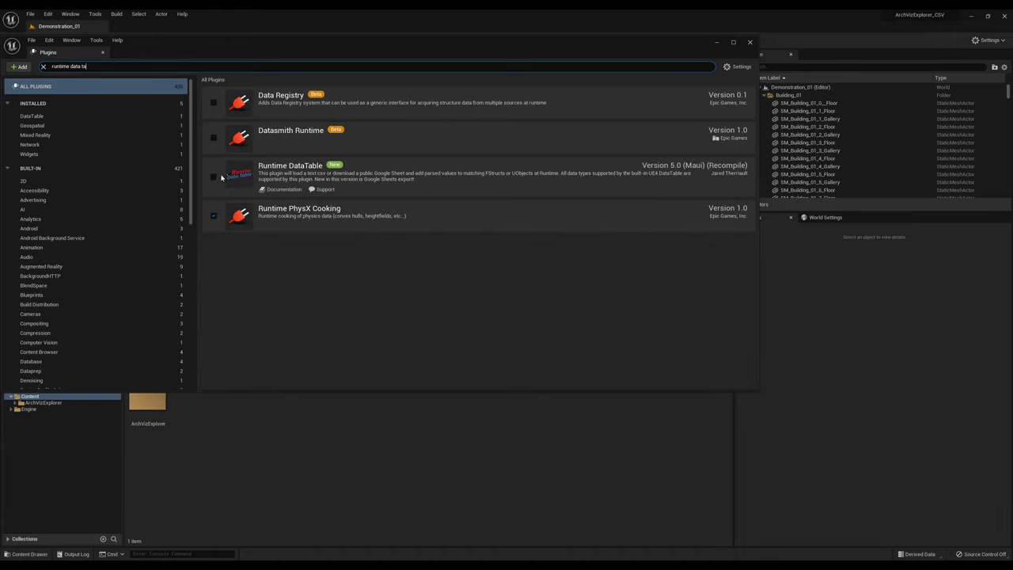
click(213, 176)
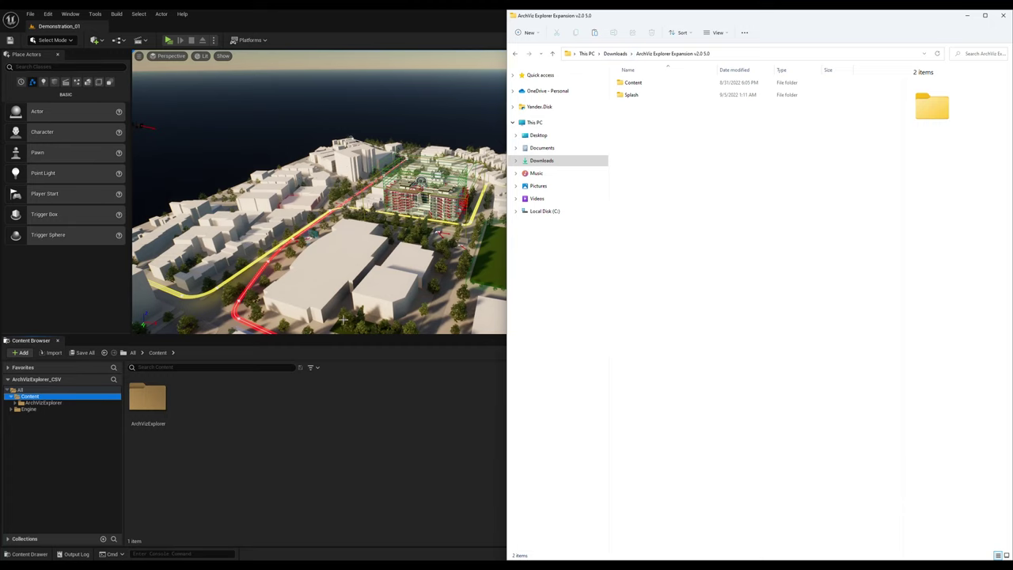
Reveal the project's Content folder in File Explorer from Unreal Editor
click(264, 446)
right_click(99, 400)
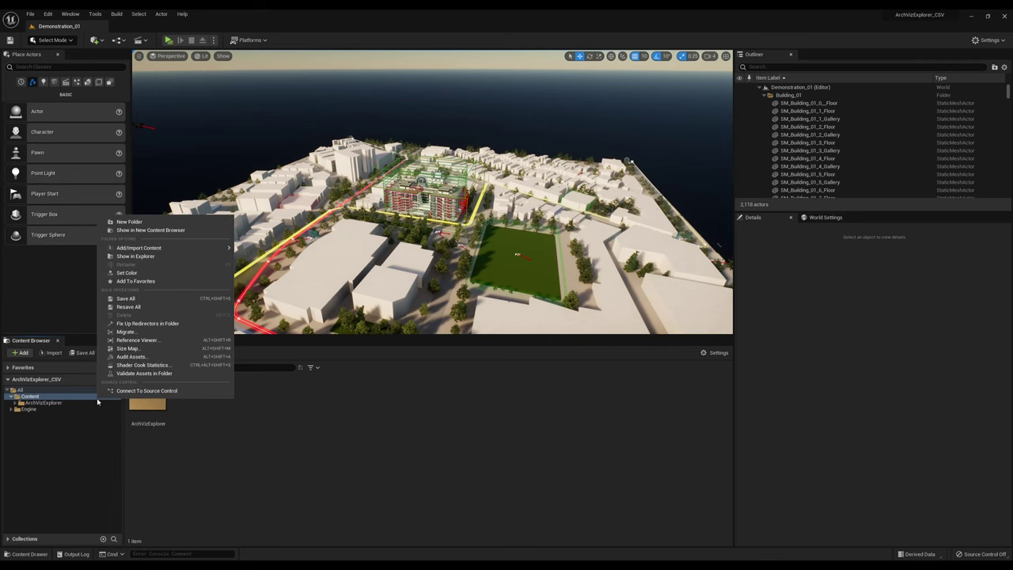
click(158, 257)
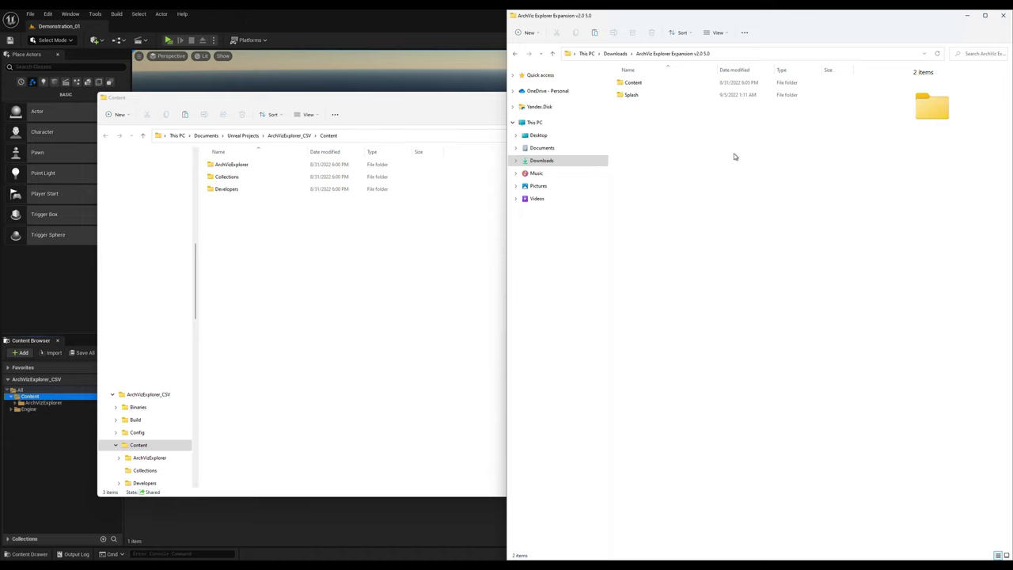
Copy the expansion's Content and Splash folders and paste them into ArchVizExplorer_CSV
drag(734, 157, 679, 86)
right_click(677, 86)
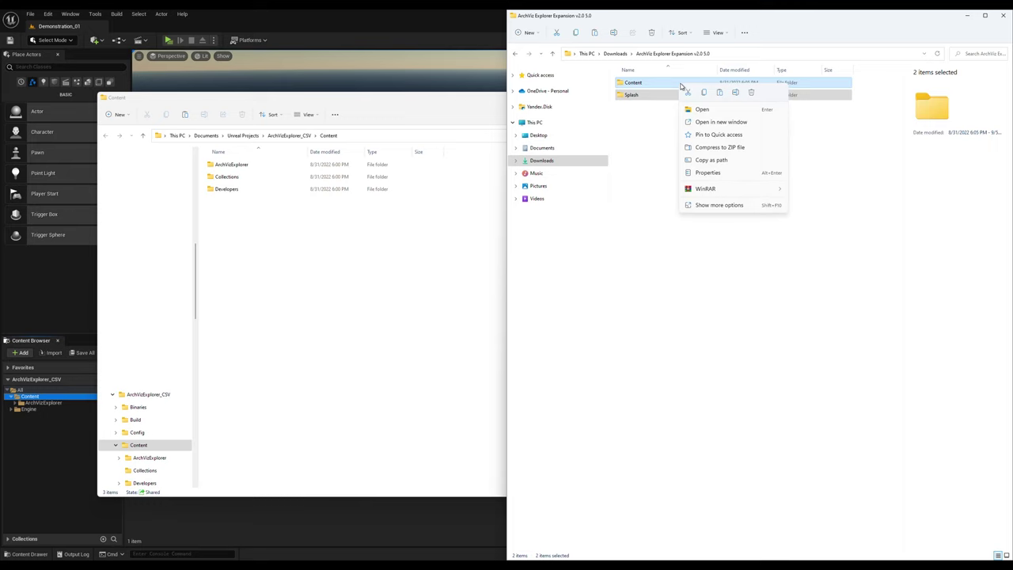
click(703, 93)
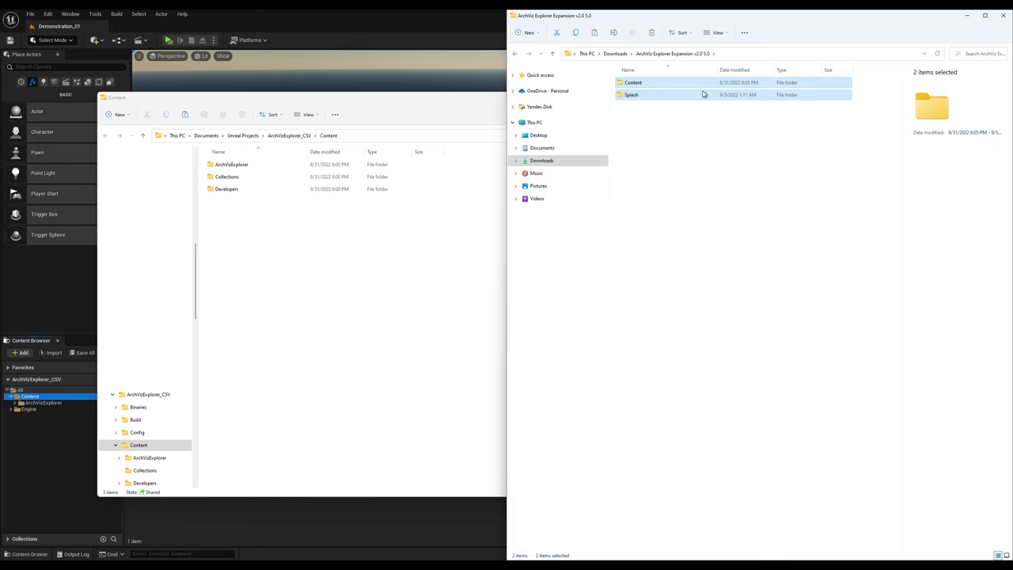
click(300, 139)
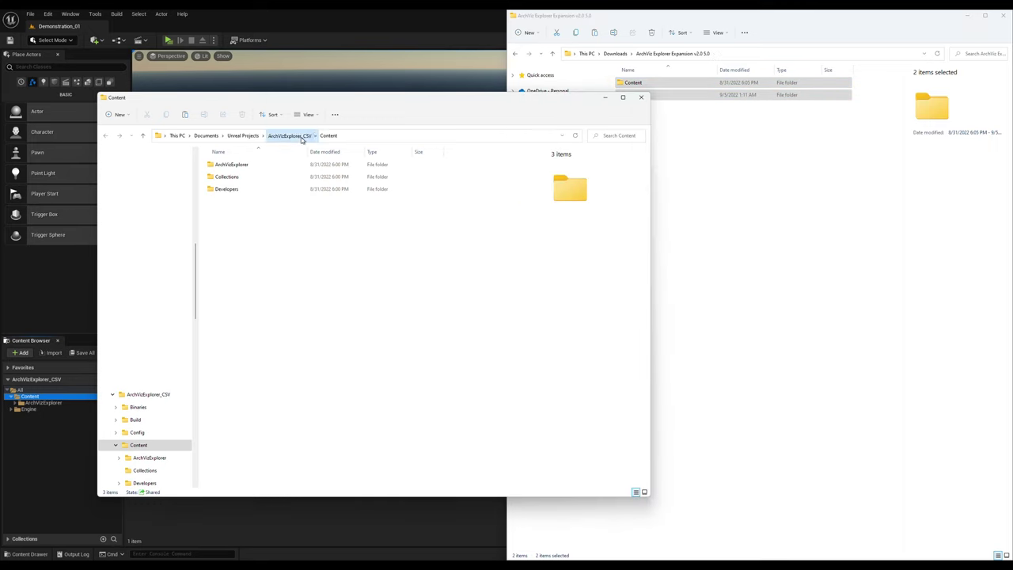
right_click(282, 340)
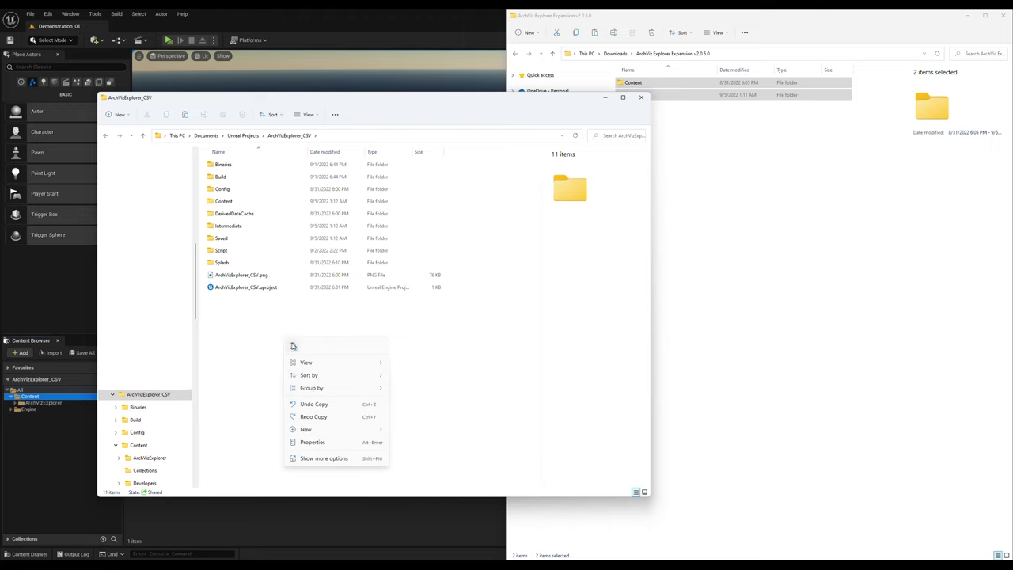
click(292, 346)
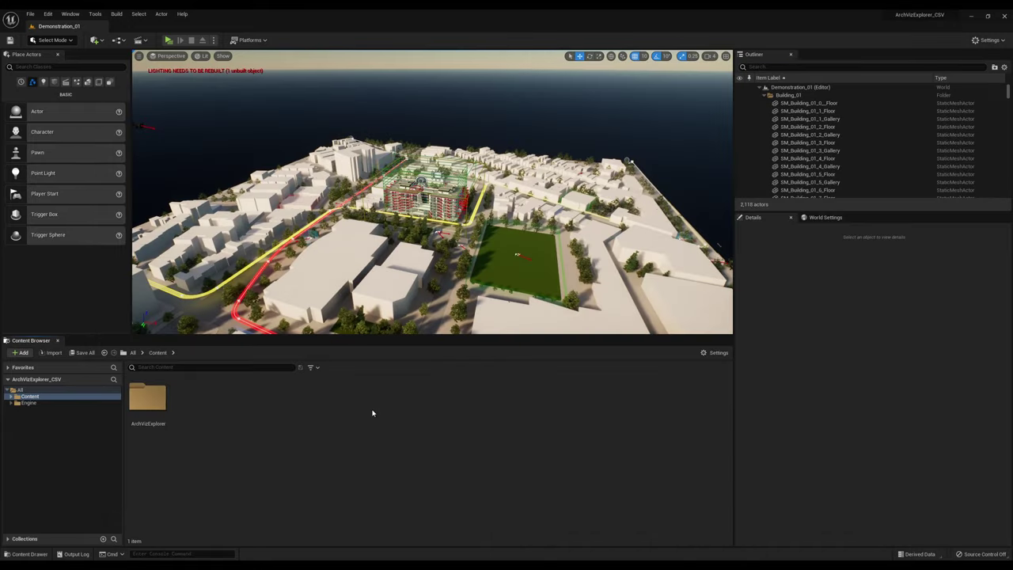
Browse Content > ArchVizExplorer > Maps and open the Realistic_01 level
click(11, 396)
click(64, 428)
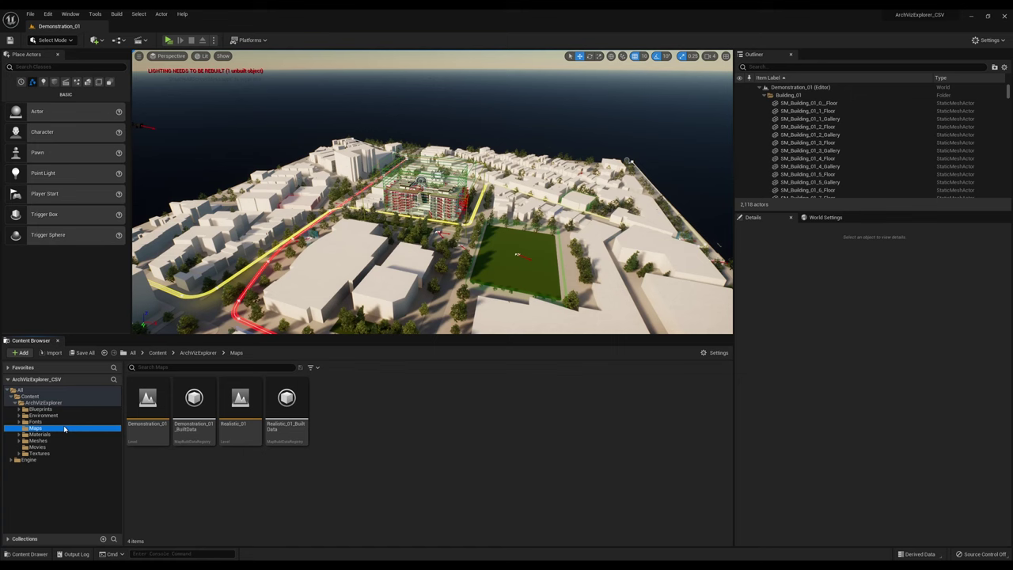
double_click(234, 403)
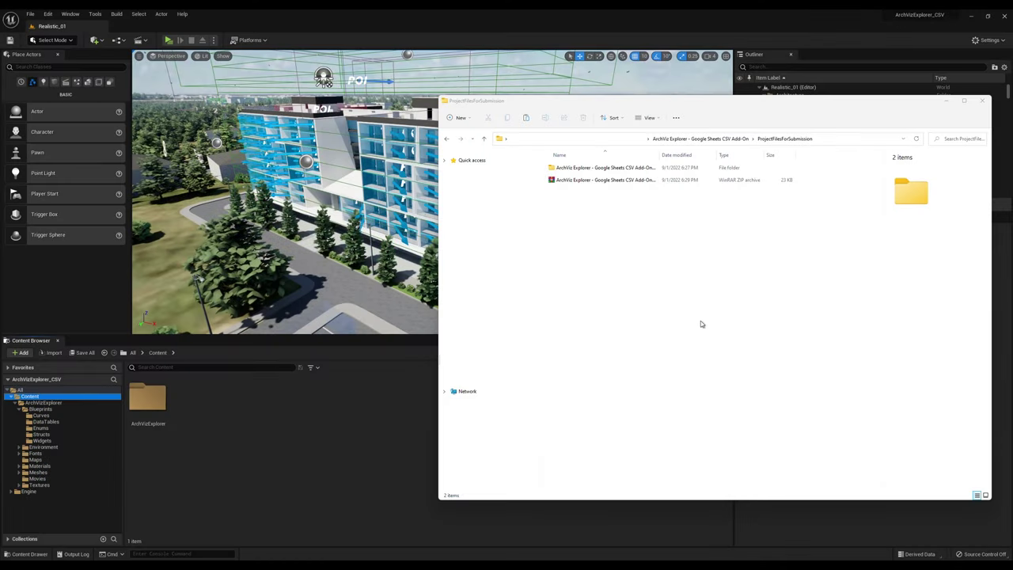
Copy the Content folder inside Google Sheets CSV Add-On v1.0
click(701, 324)
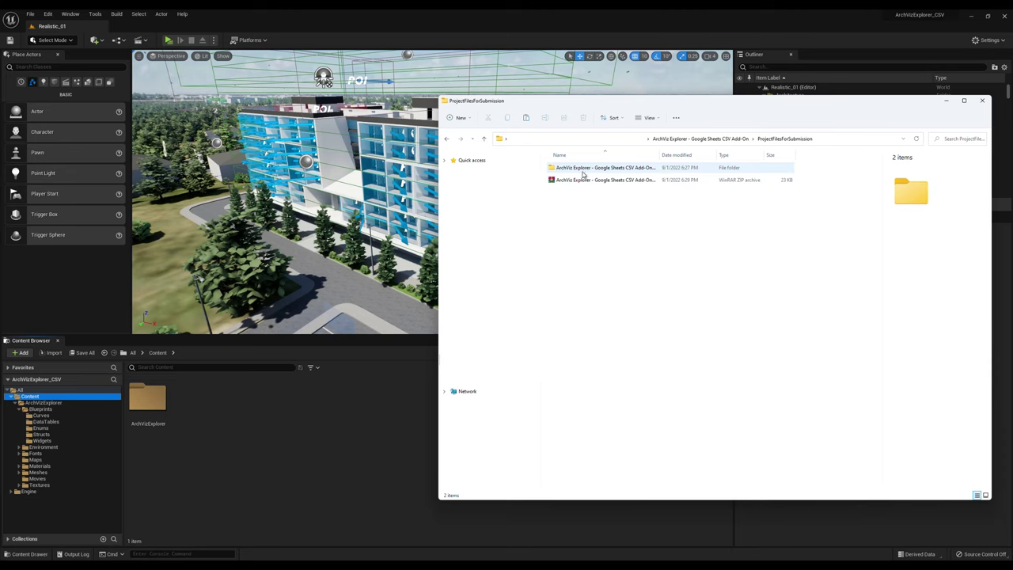
double_click(626, 169)
right_click(569, 170)
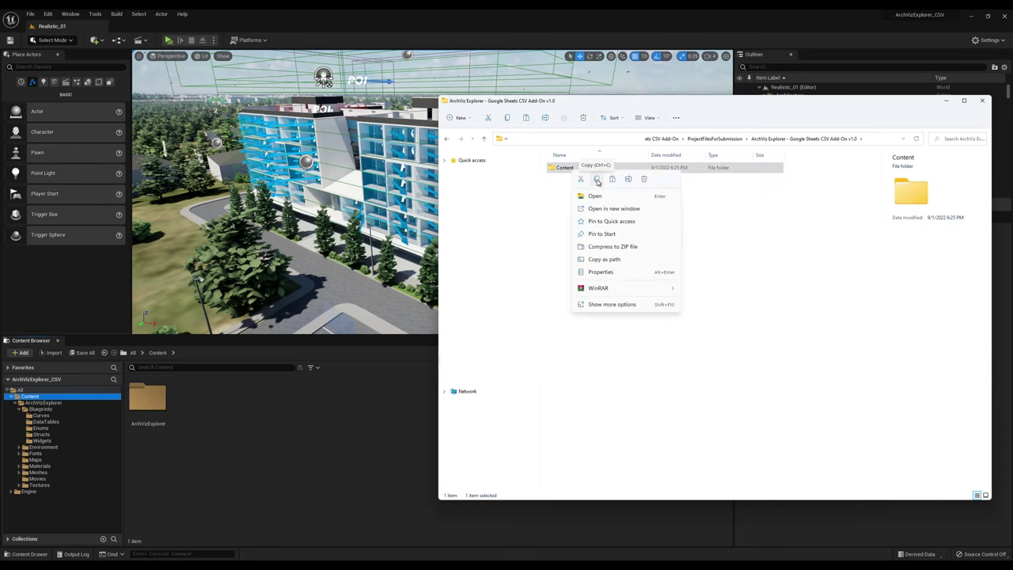
click(598, 180)
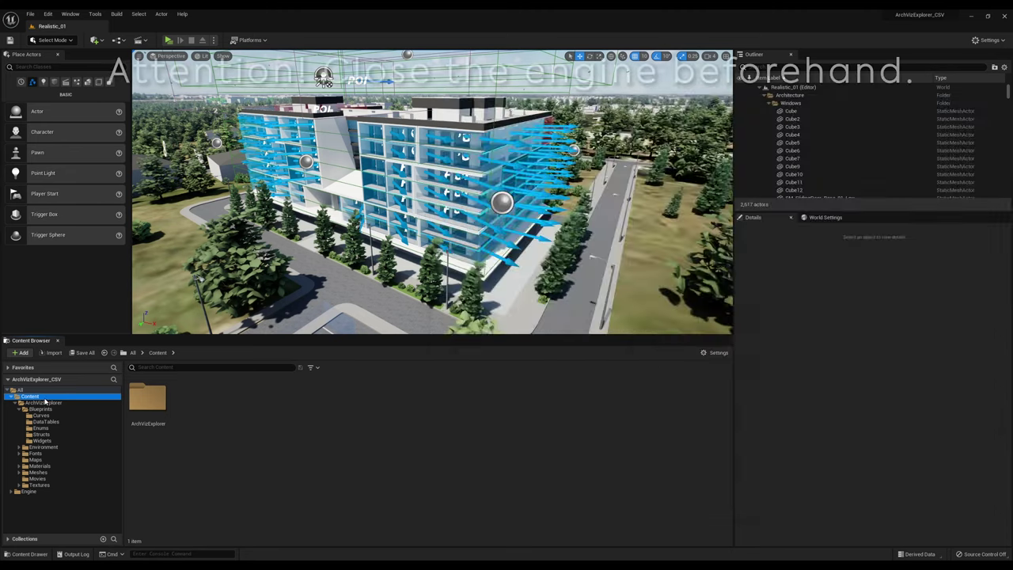
Reveal the ArchVizExplorer_CSV project folder on disk and bring up its paste menu
right_click(48, 396)
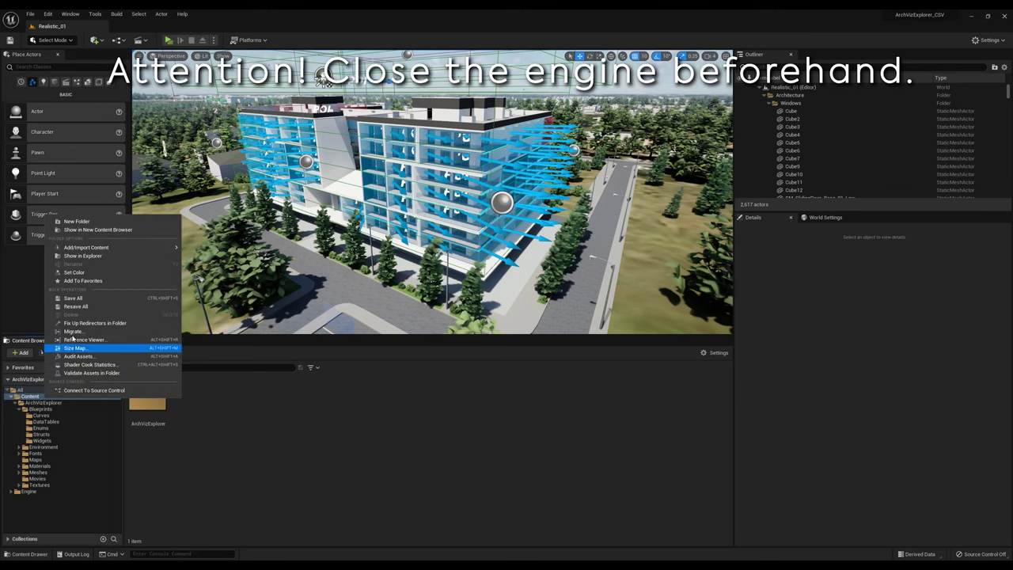
click(91, 255)
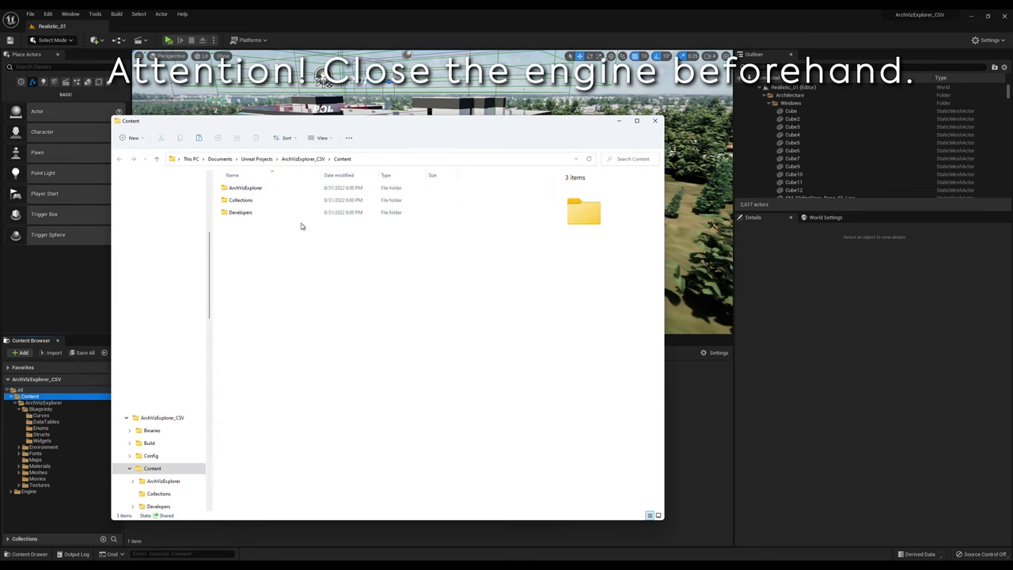
click(305, 159)
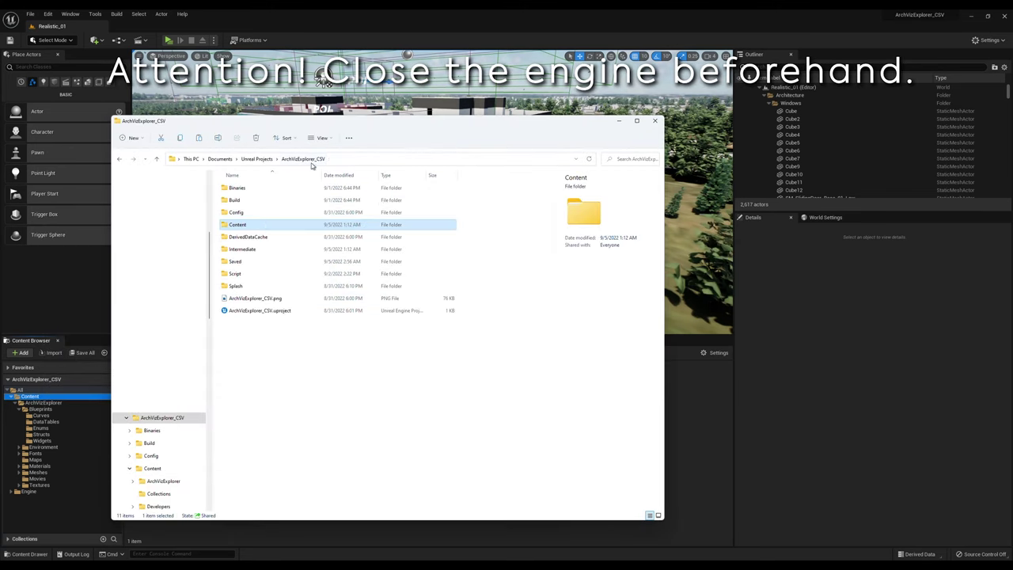
click(261, 350)
right_click(270, 361)
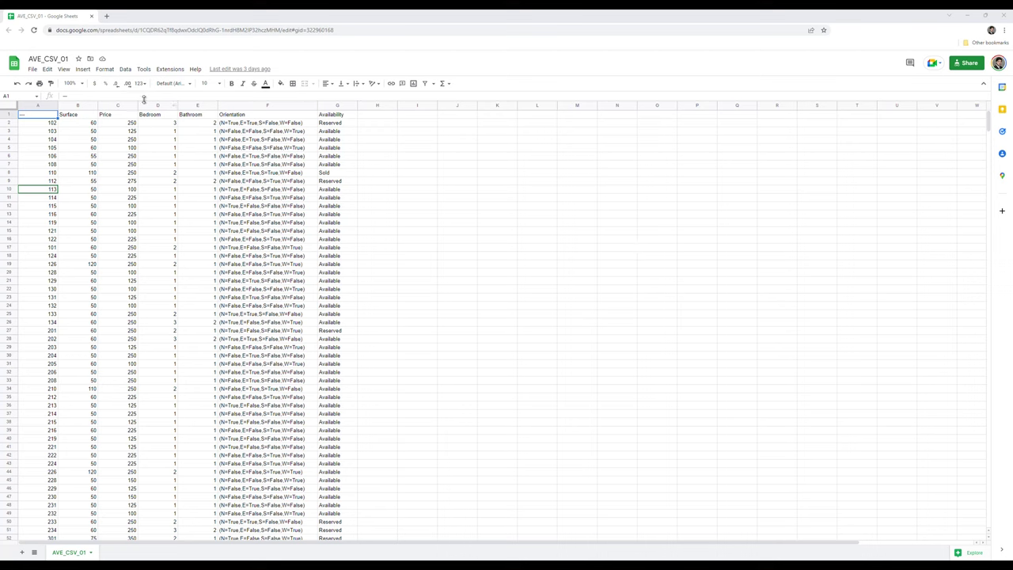
click(33, 70)
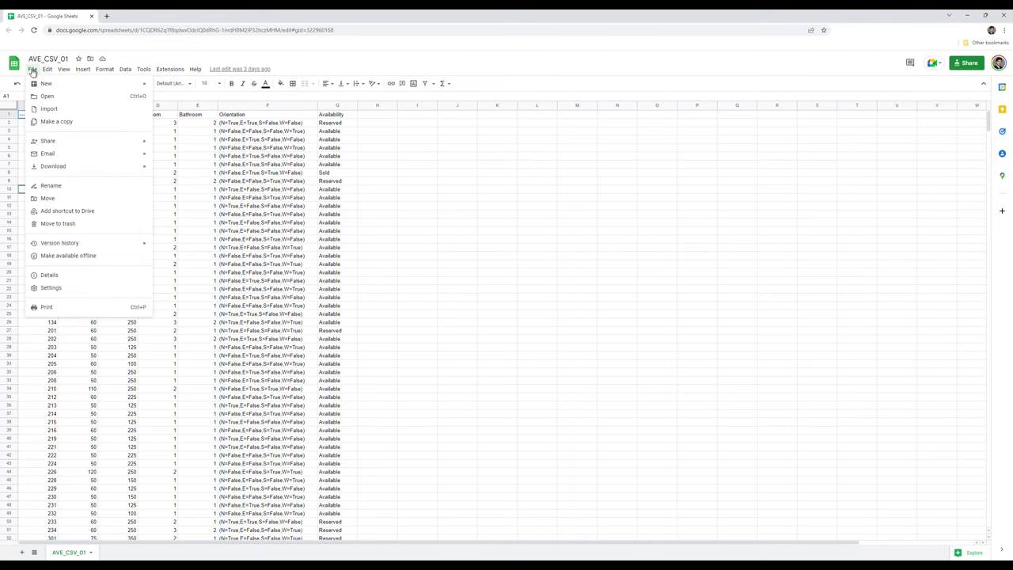
click(51, 121)
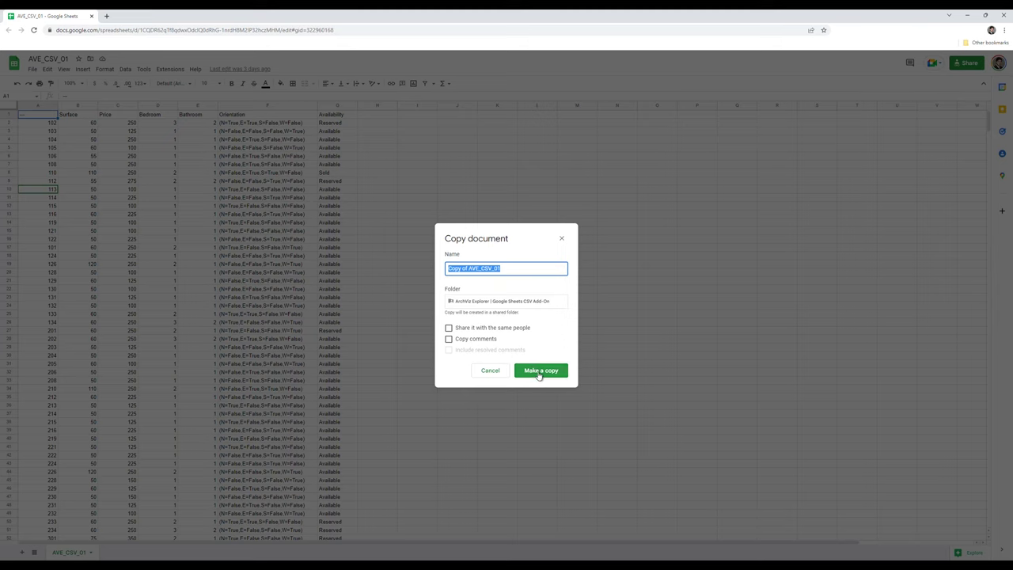
click(562, 239)
Set AVE_CSV_01's general access to 'Anyone with the link' as Viewer
click(959, 63)
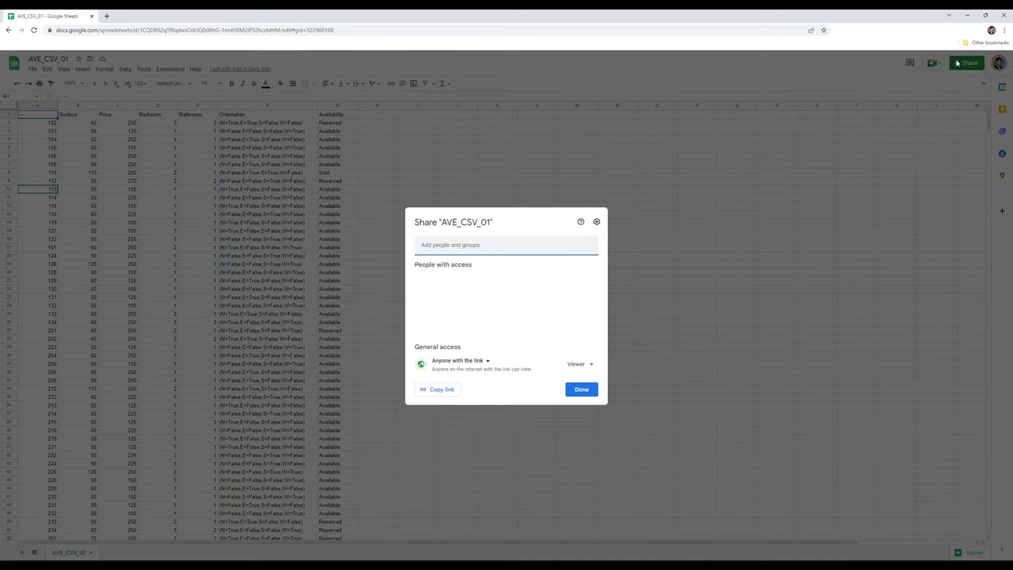
click(488, 362)
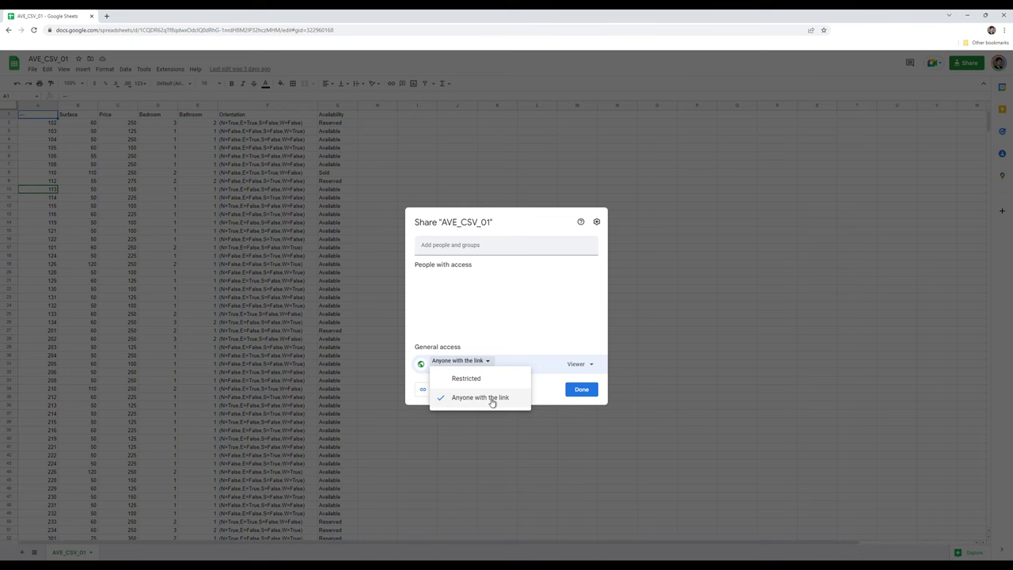
click(550, 384)
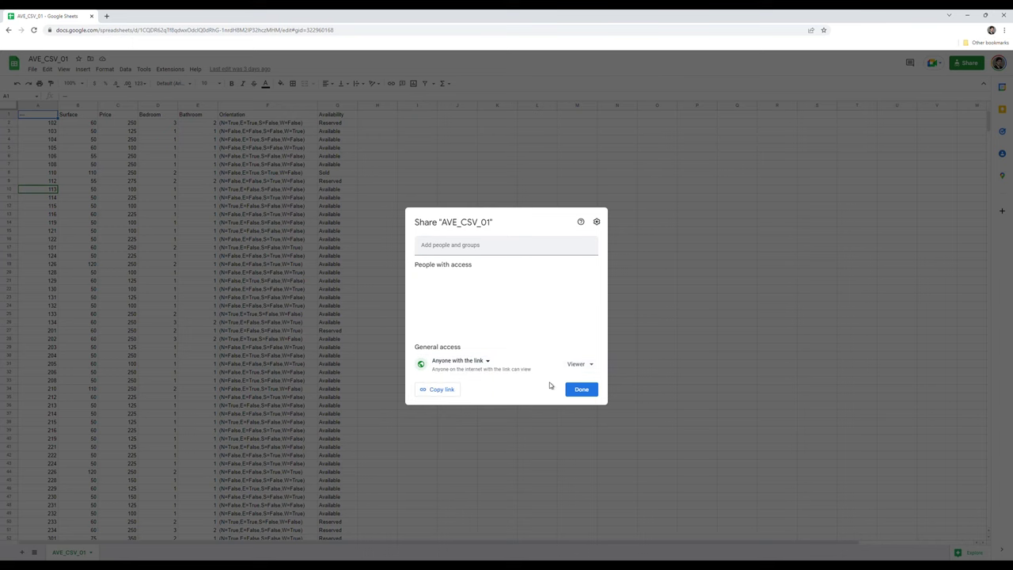
click(580, 390)
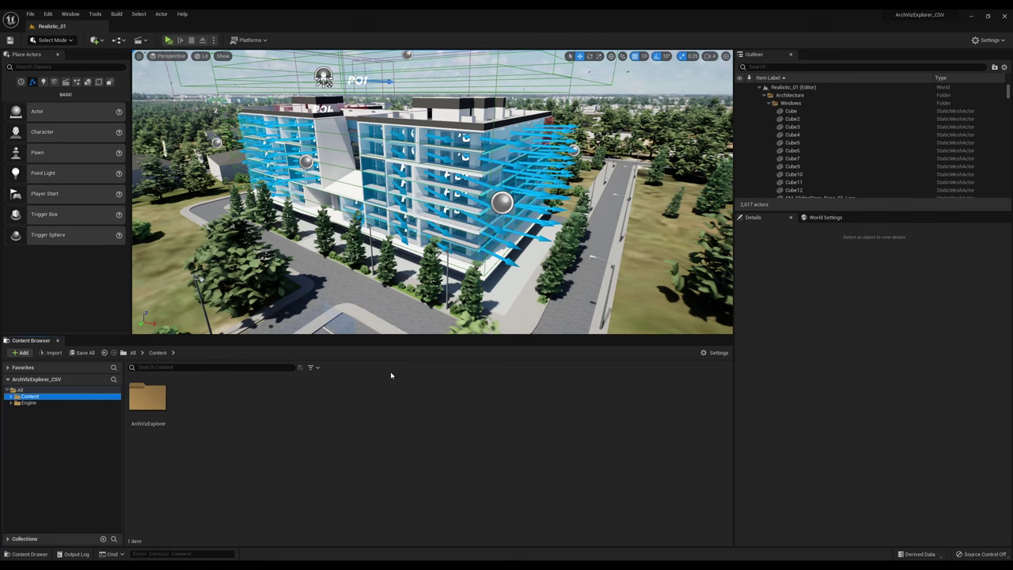
Open Filter_DataTable from Blueprints > DataTables, scroll through its rows, and close it
click(10, 396)
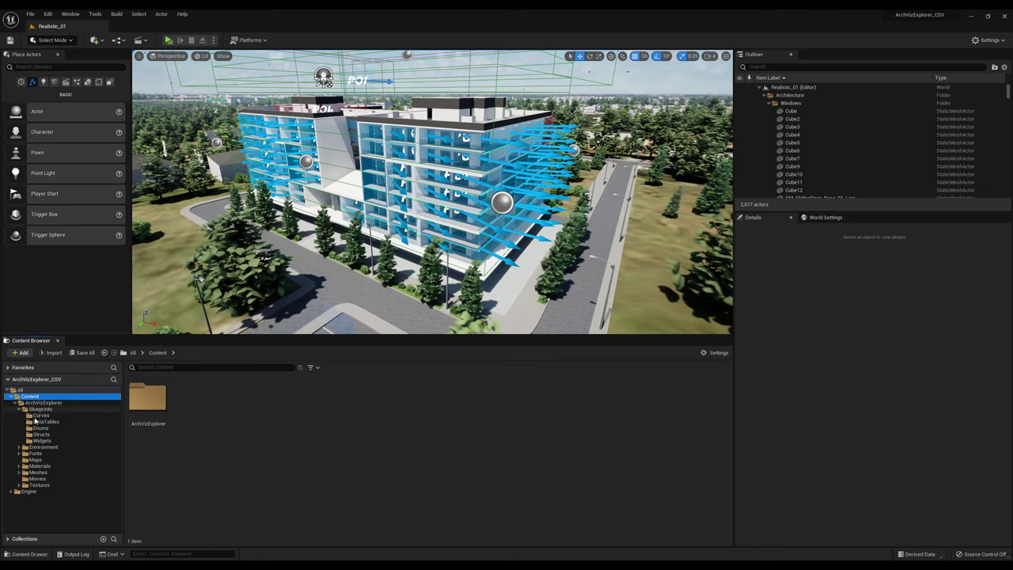
click(39, 422)
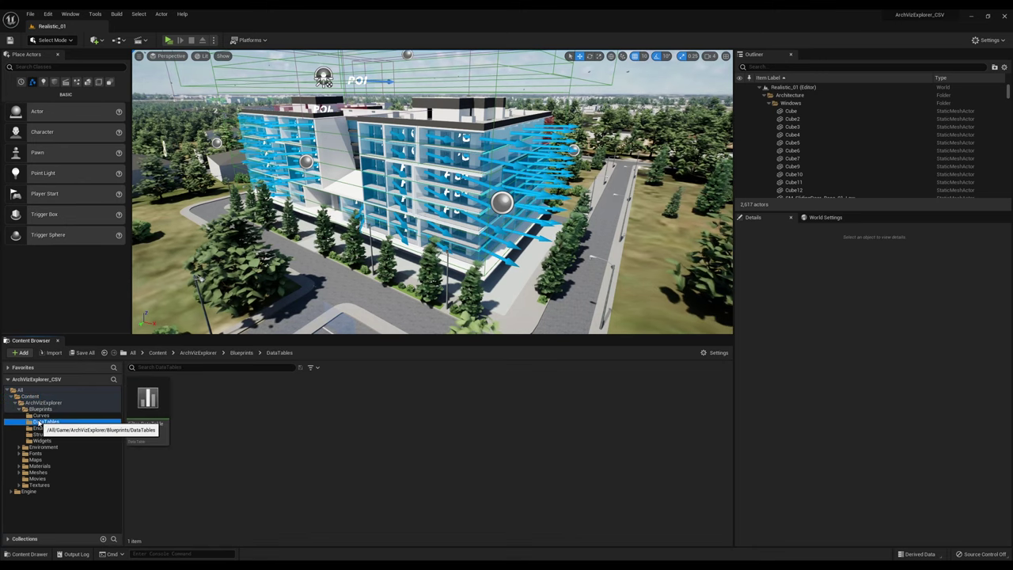
double_click(167, 411)
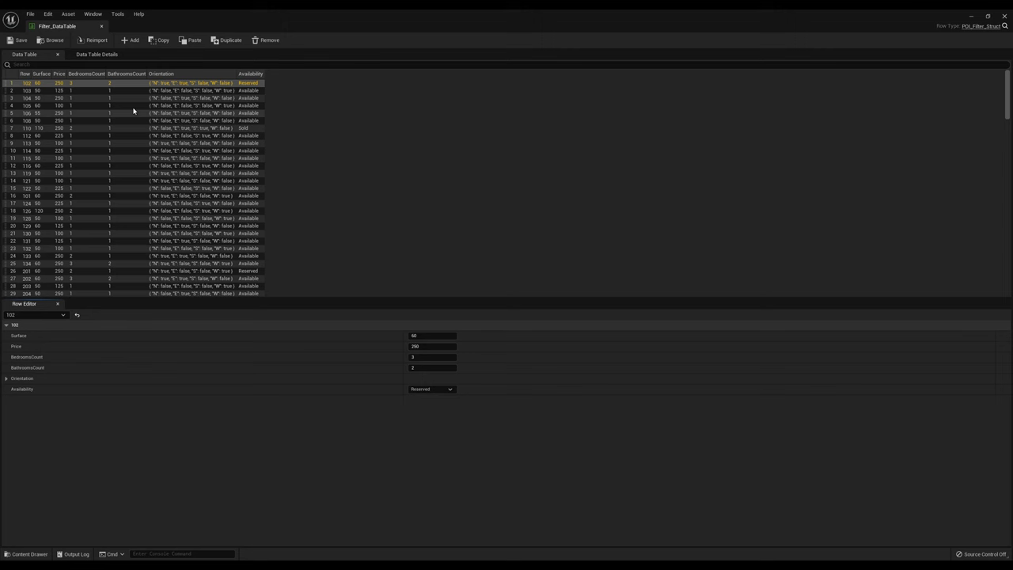
scroll(128, 131, down, 3)
scroll(128, 130, down, 3)
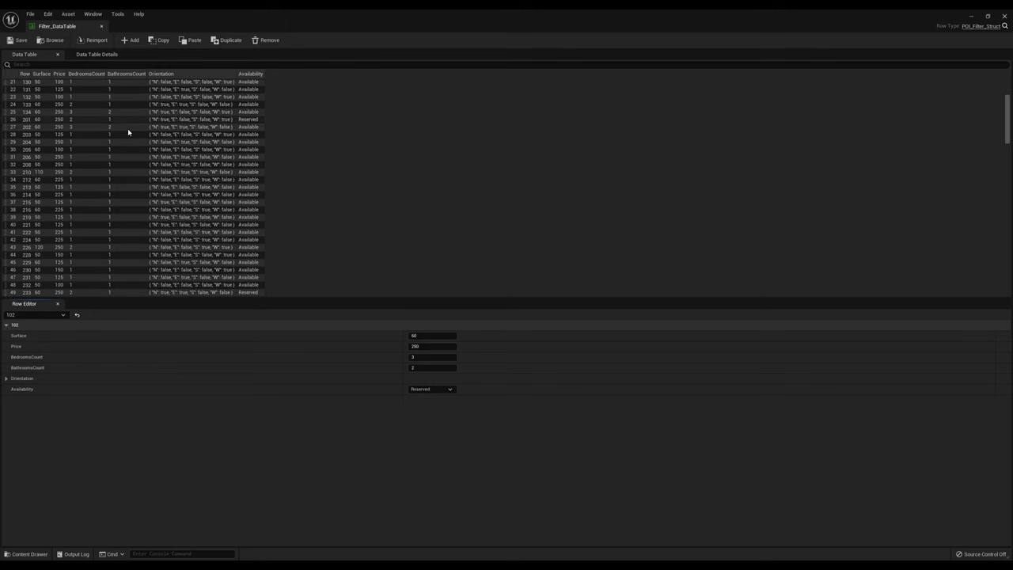
scroll(128, 133, down, 3)
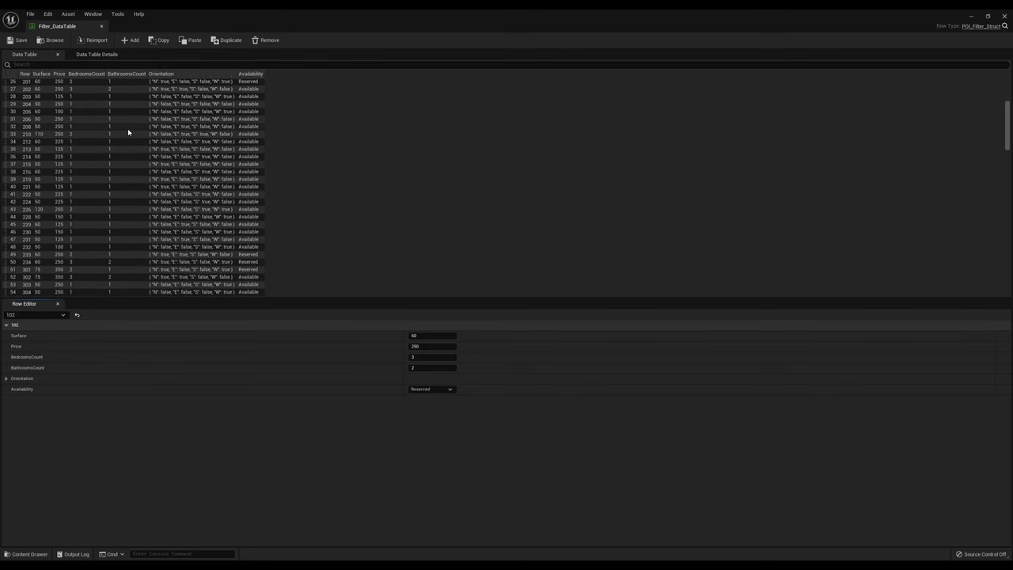
click(101, 27)
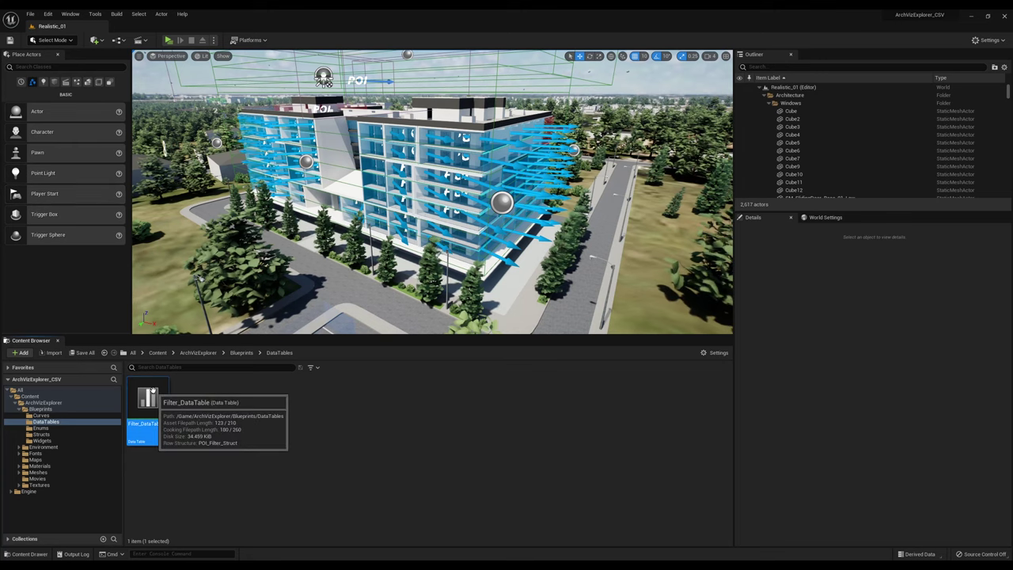
Export Filter_DataTable as CSV, overwriting AVE_CSV_01.csv on the Desktop
right_click(153, 392)
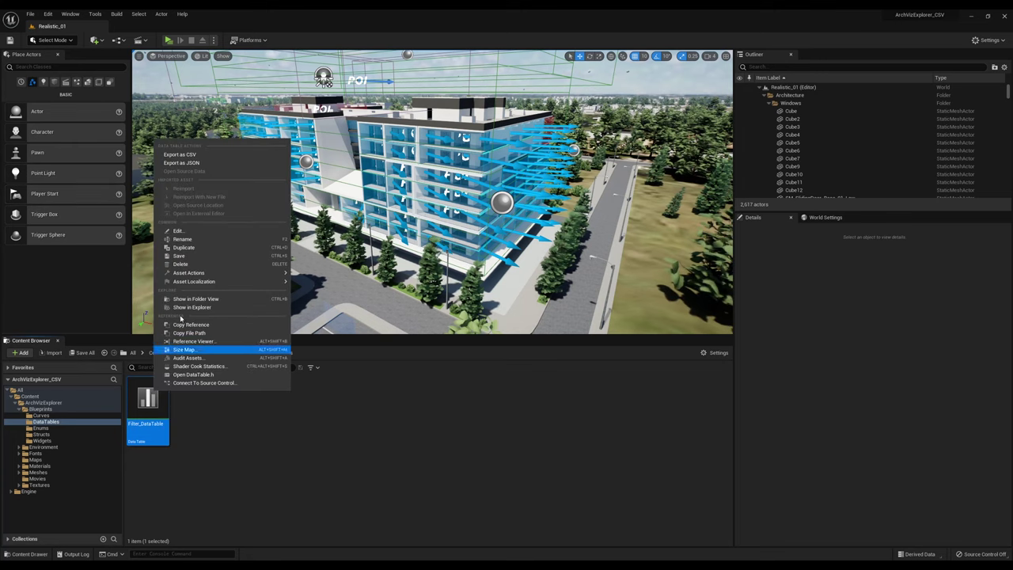
click(203, 154)
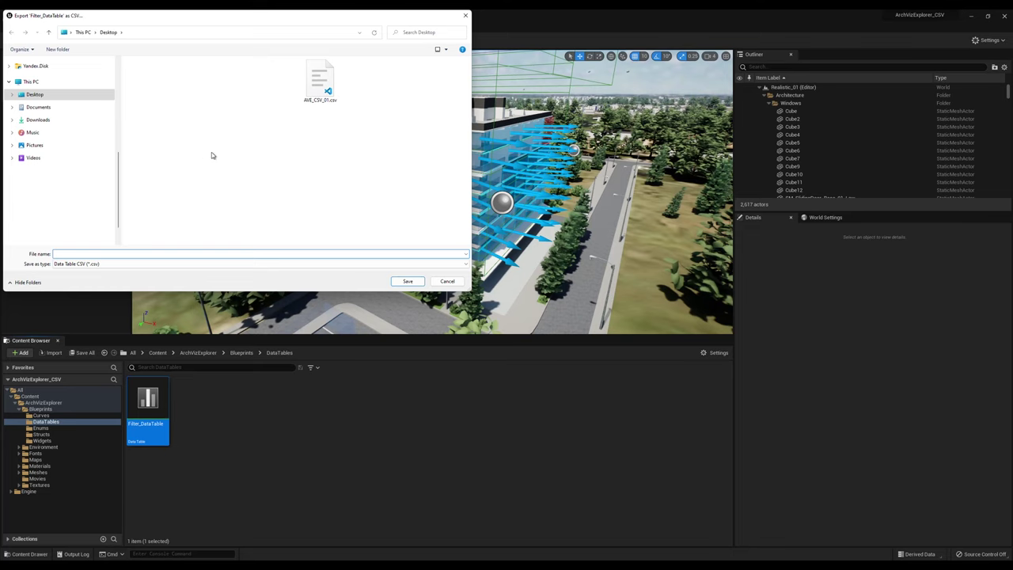
click(322, 88)
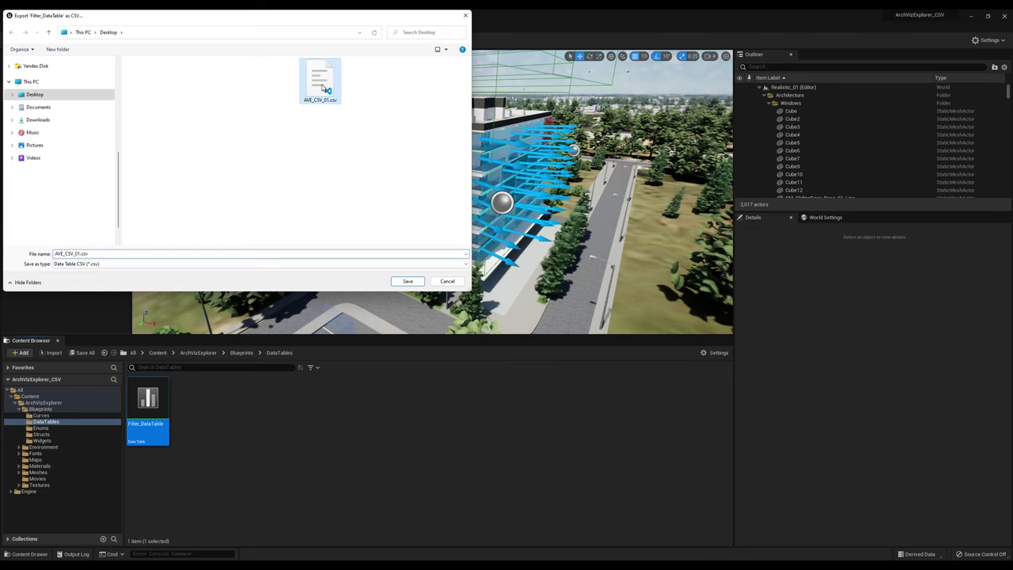
click(406, 282)
click(526, 289)
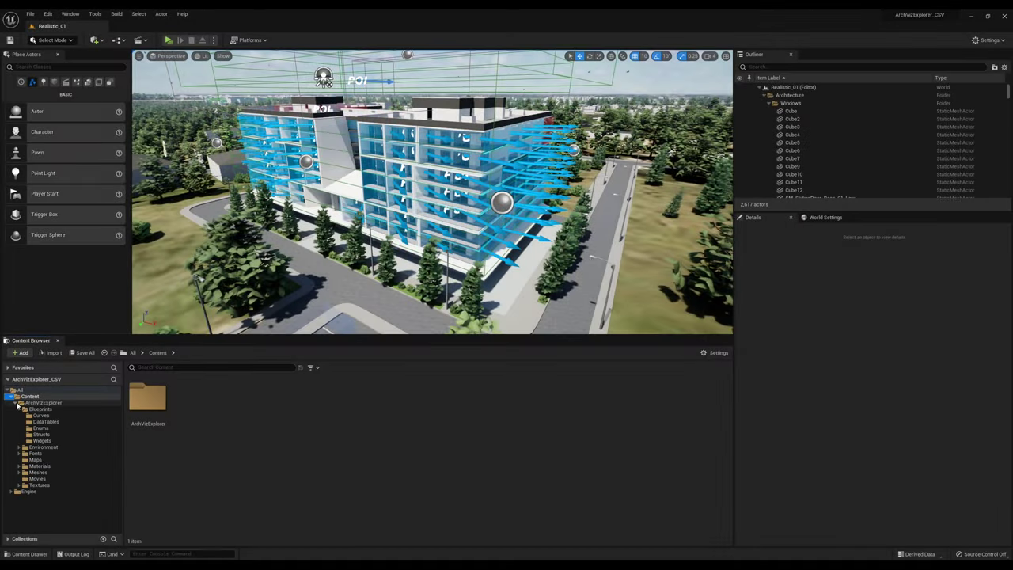
Open BP_Explorer_PC and find the In Sheet URL getter in the Google Sheets CSV group
click(36, 409)
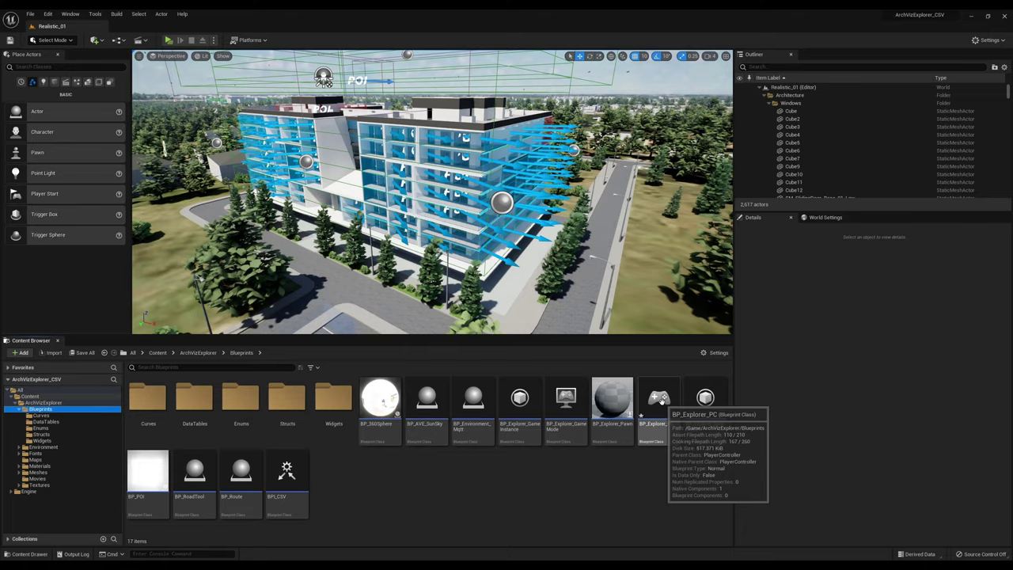
double_click(659, 398)
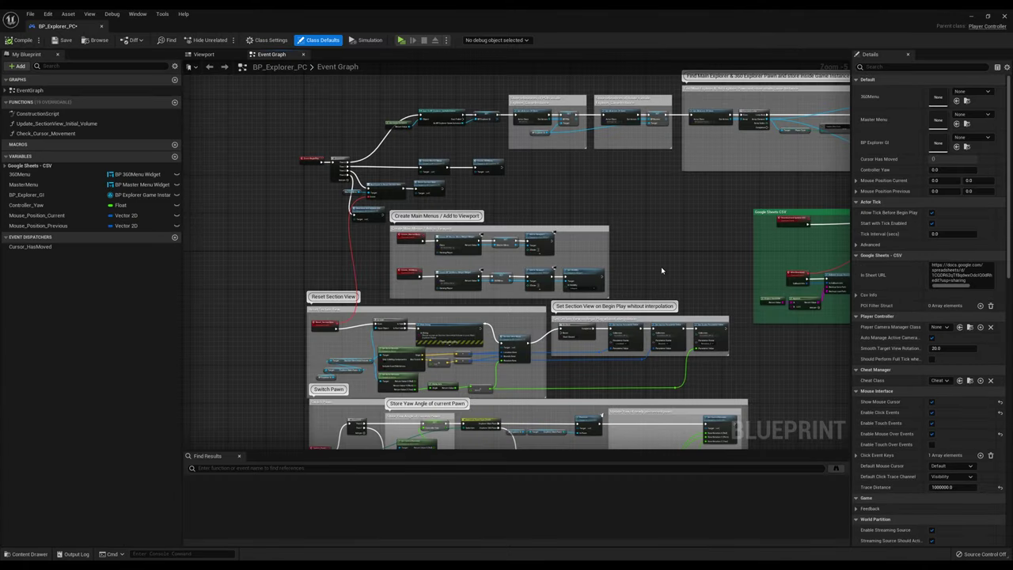
right_drag(662, 270, 276, 260)
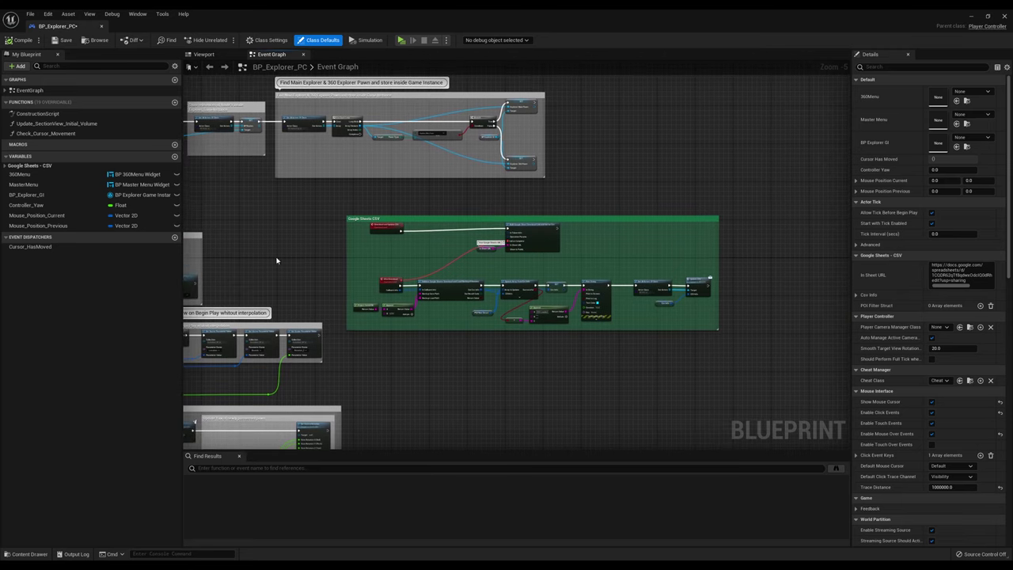
drag(335, 204, 759, 355)
scroll(467, 250, up, 6)
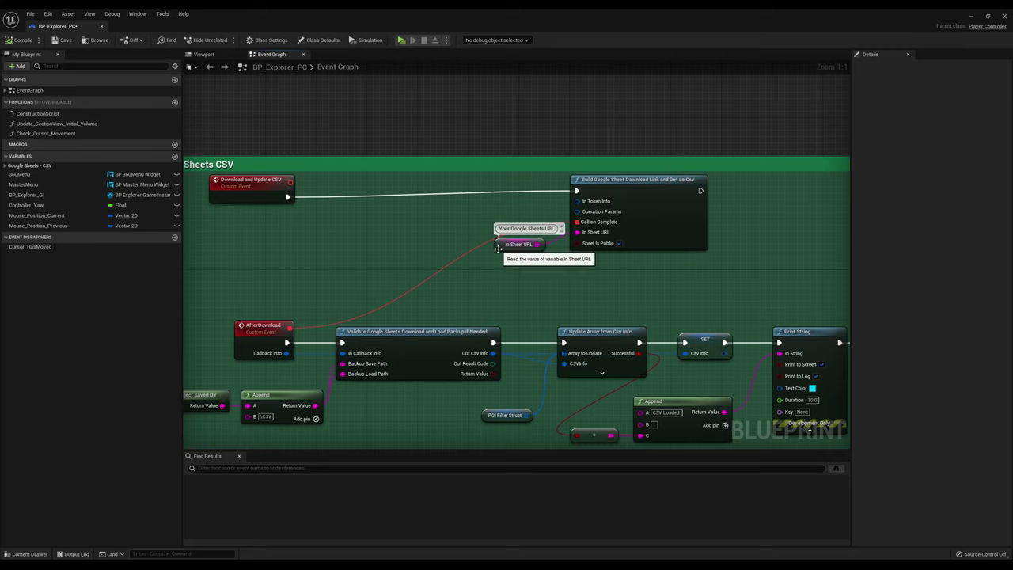
click(497, 246)
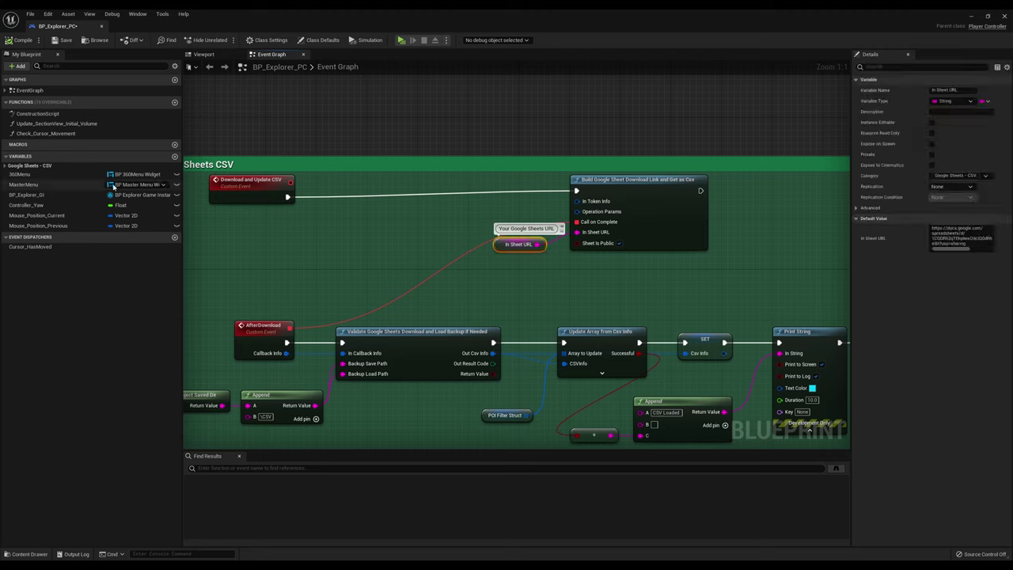
Display the In Sheet URL variable's default Google Sheets link in Details
click(5, 166)
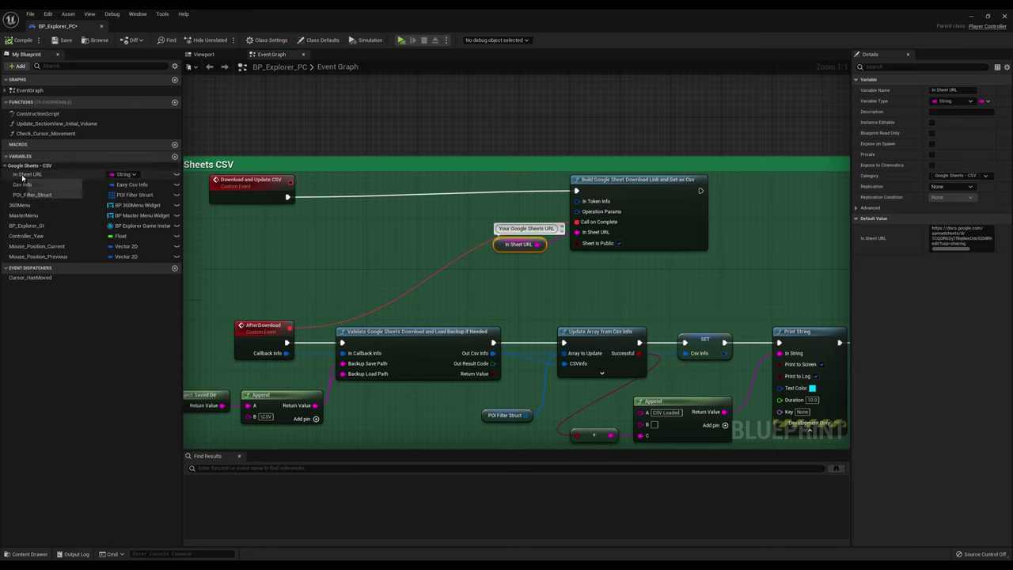
click(23, 177)
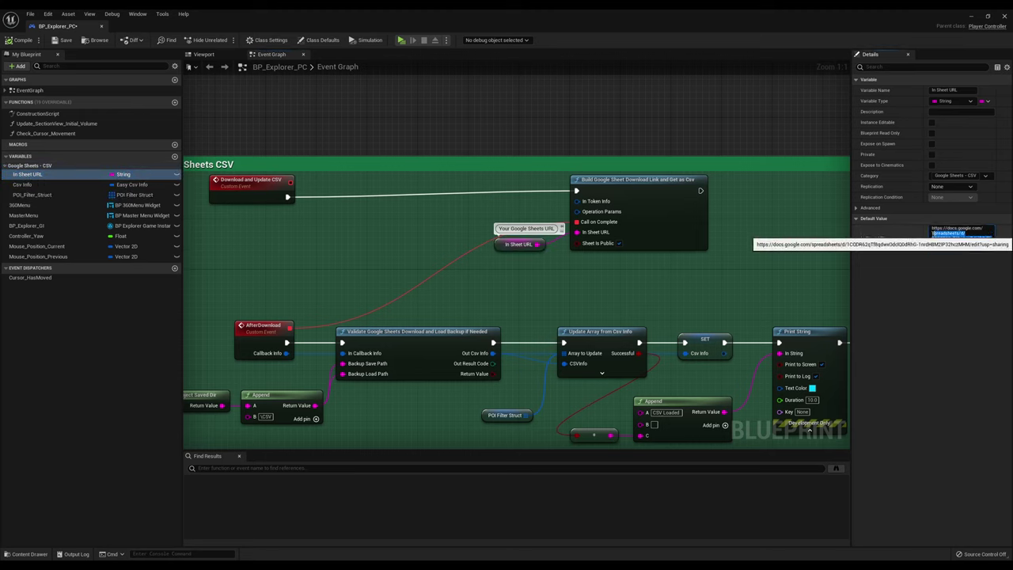
click(967, 241)
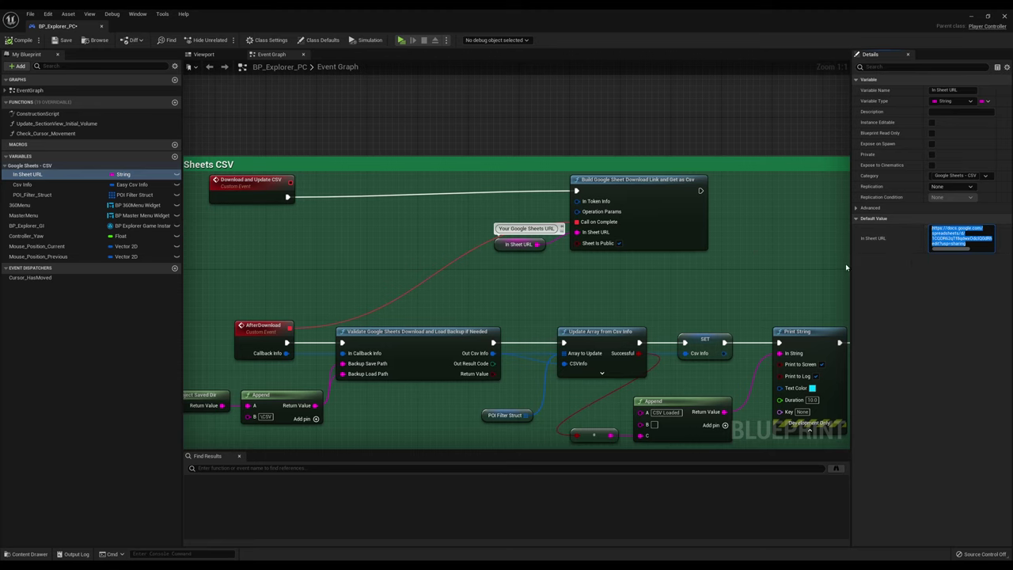
right_drag(817, 264, 797, 260)
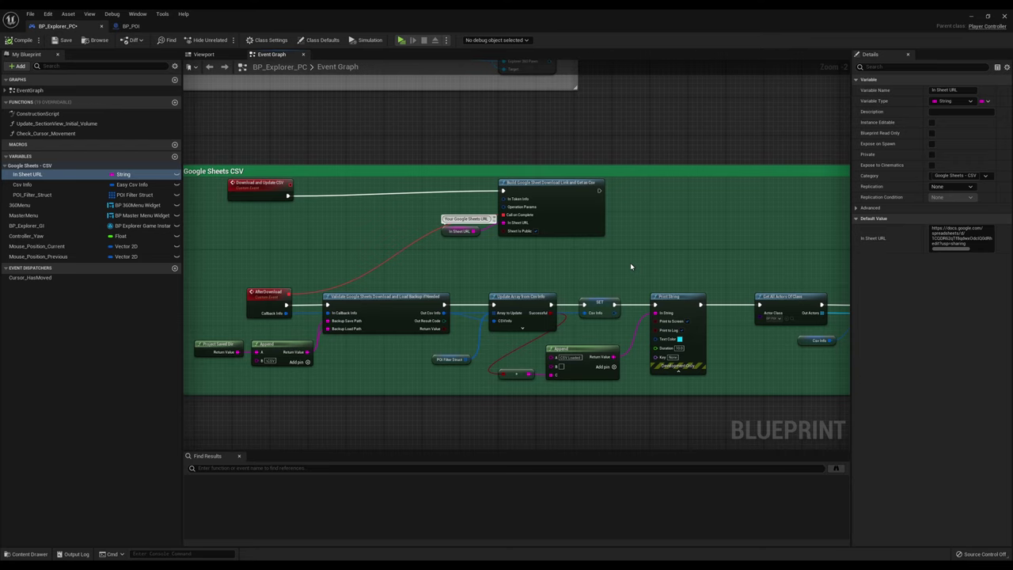
Pan to and select the Update CSV node, then minimize the Blueprint editor
right_drag(767, 265, 530, 254)
scroll(639, 325, up, 2)
click(636, 273)
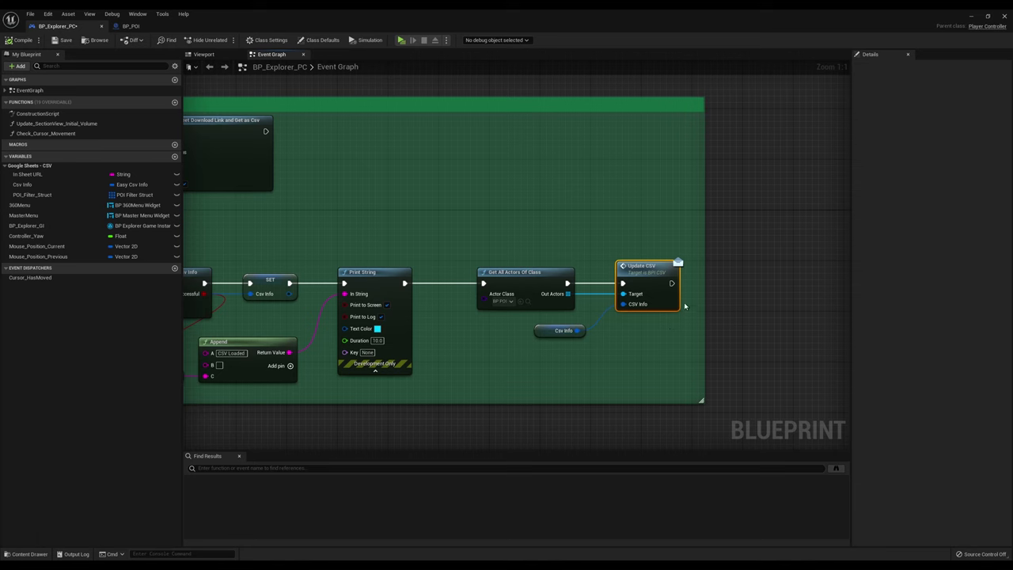
click(971, 16)
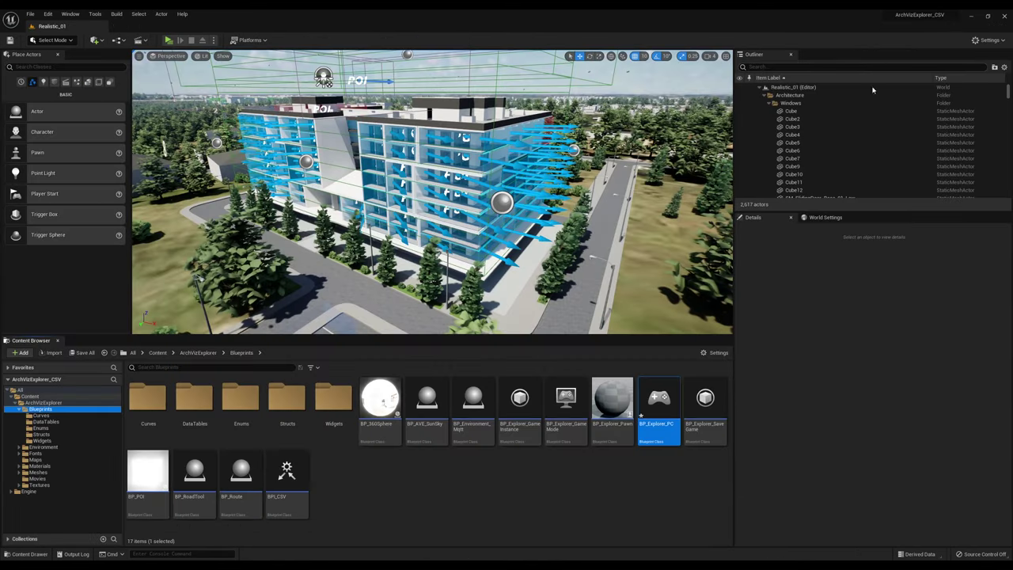
Look over the BPI_CSV interface, then open BP_POI's Event Graph at the CSV update nodes
click(282, 477)
double_click(281, 485)
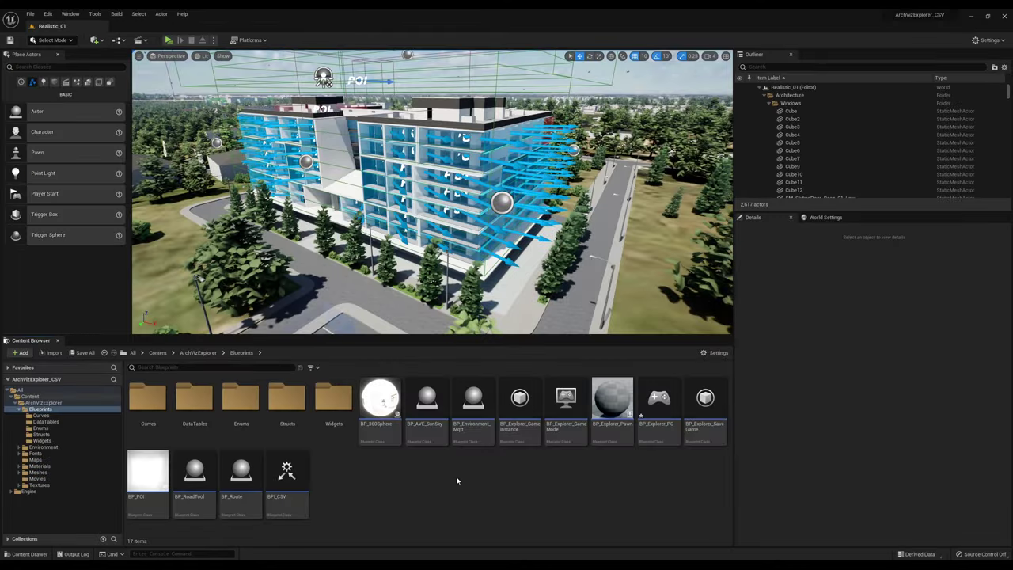
double_click(164, 471)
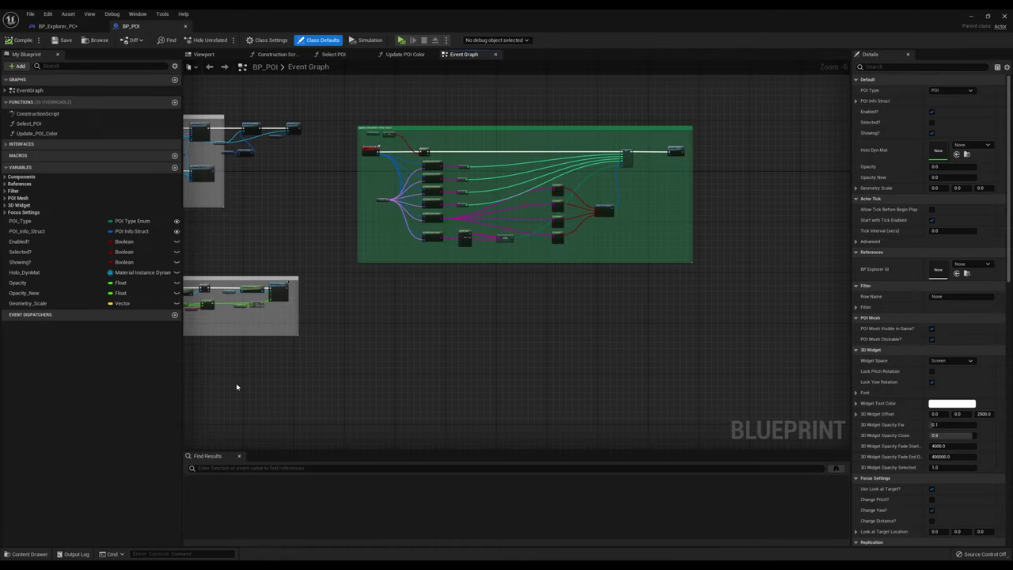
right_drag(297, 288, 271, 339)
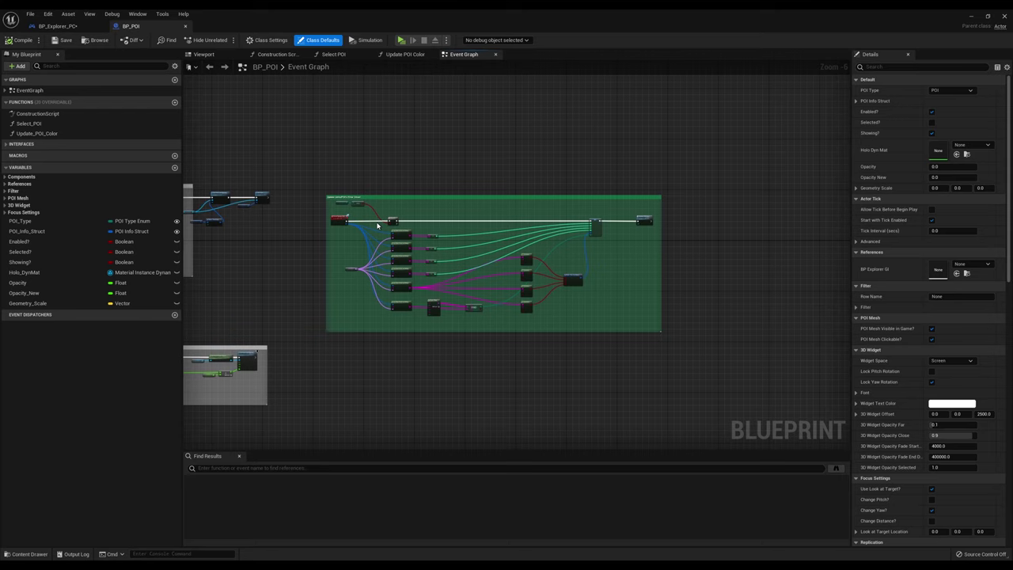
scroll(360, 210, up, 3)
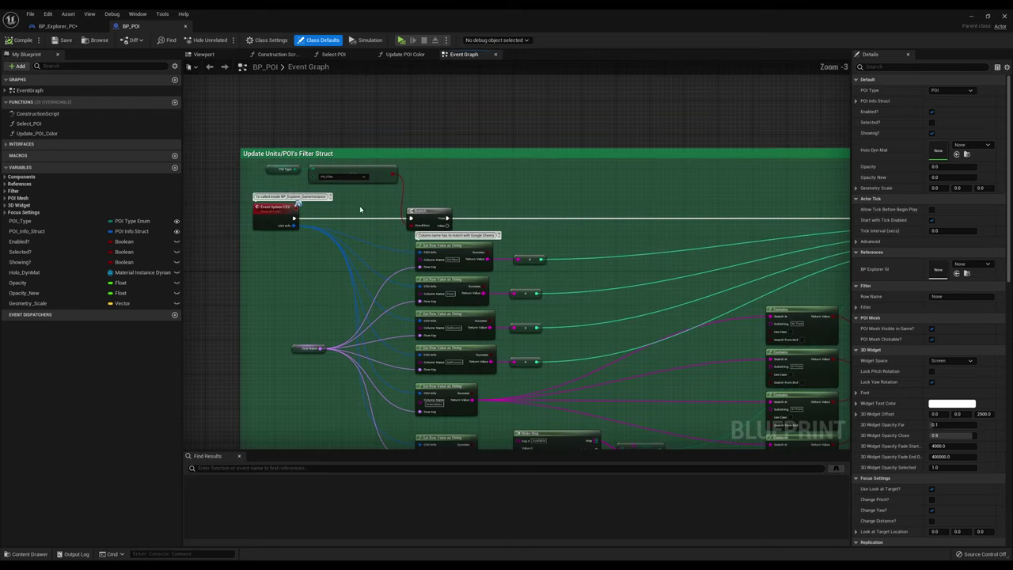
Inspect the Event Update CSV node, the RowName variable and the SET Filter node
click(263, 212)
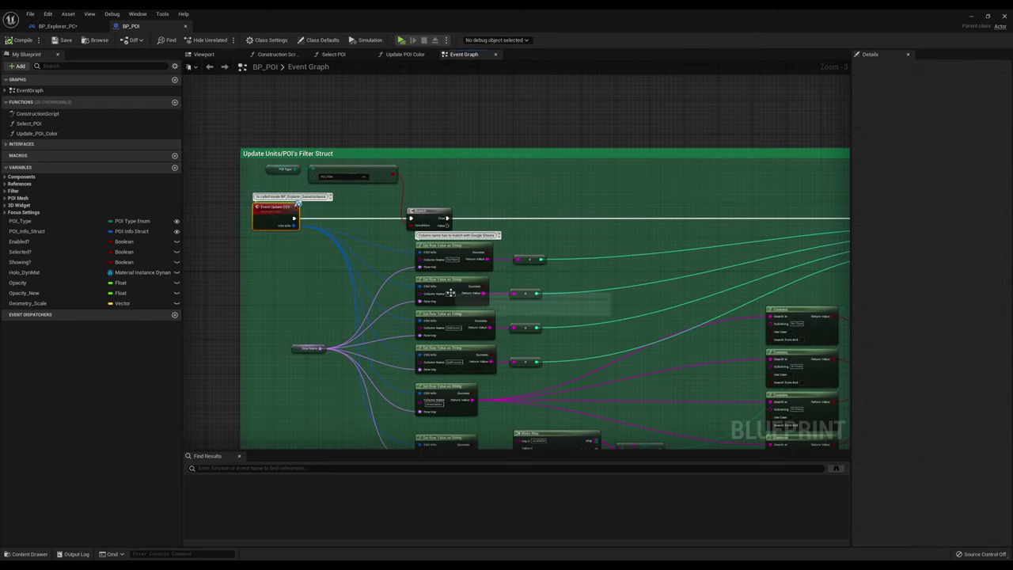
right_drag(464, 315, 359, 236)
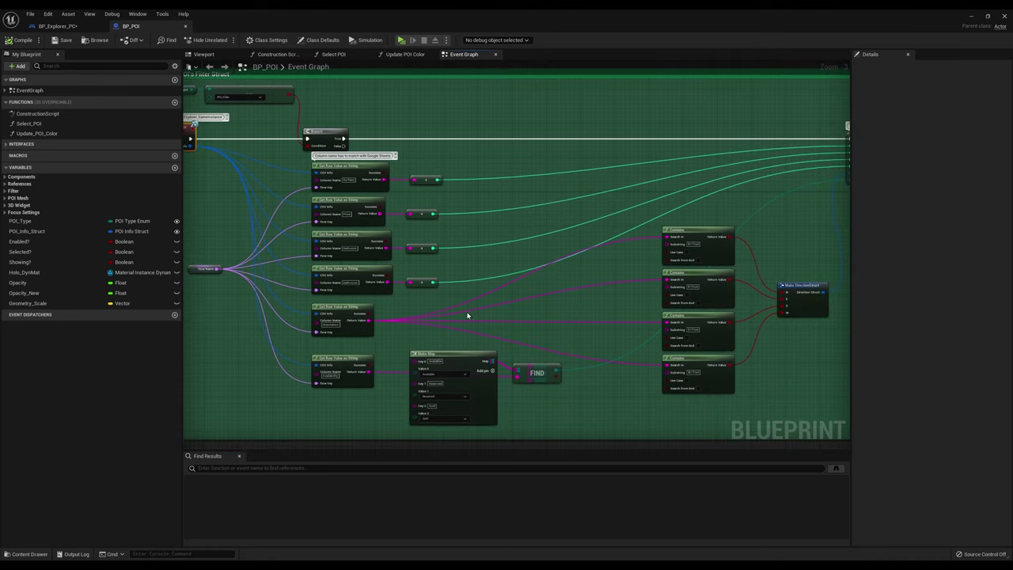
click(194, 270)
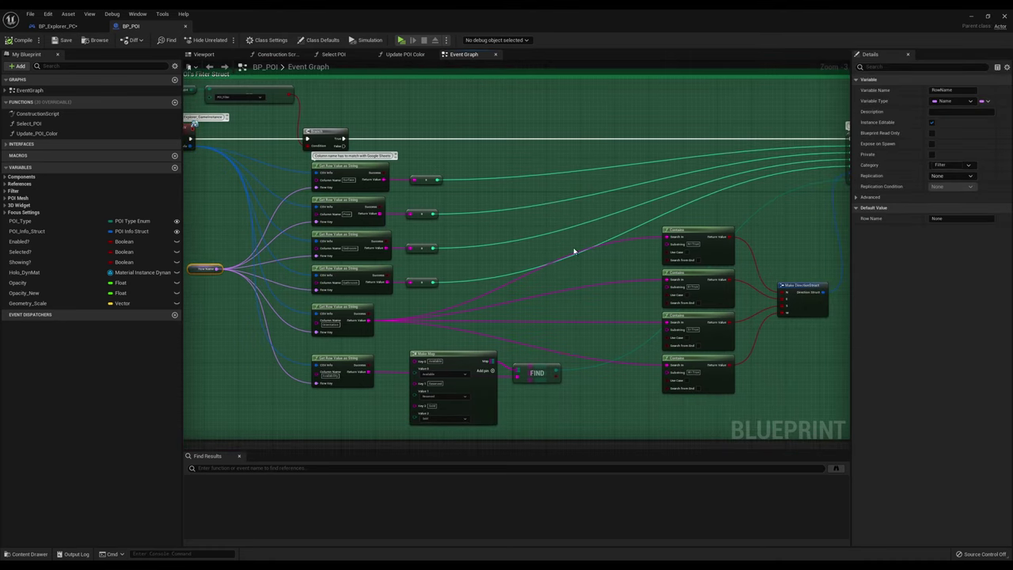
right_drag(621, 241, 371, 255)
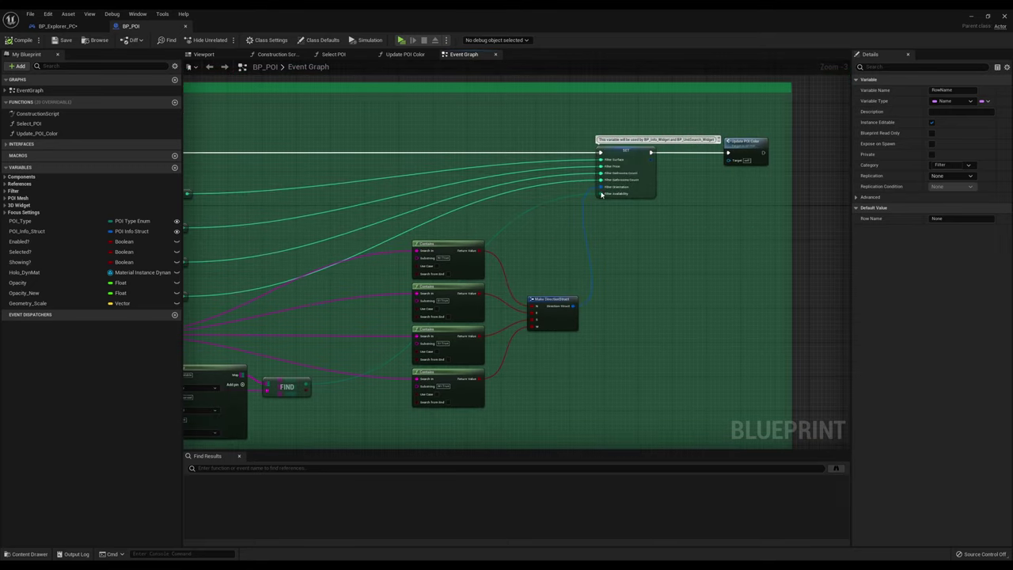
click(652, 170)
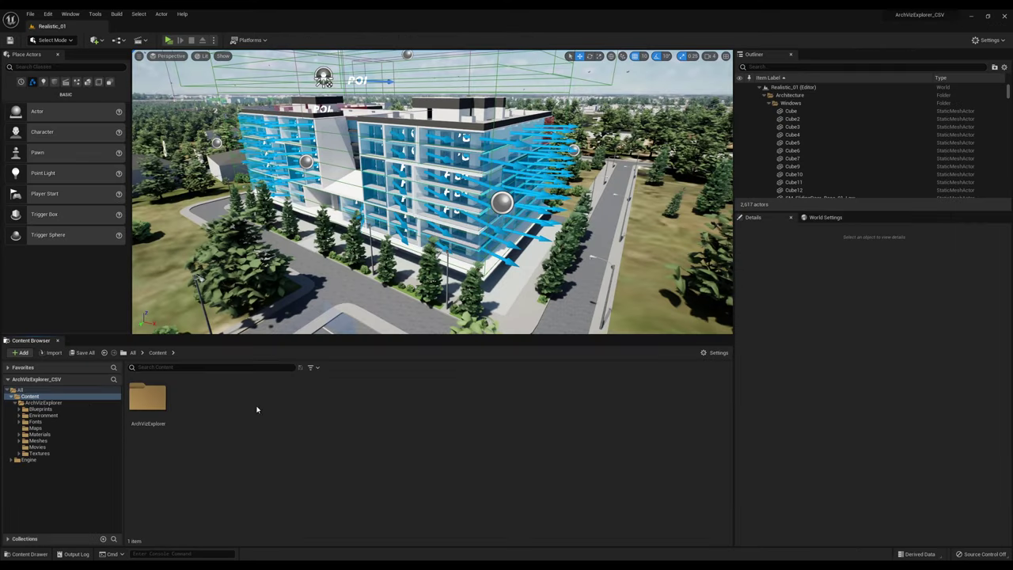
Open POI_Filter_Struct from the Blueprints > Structs folder
click(20, 410)
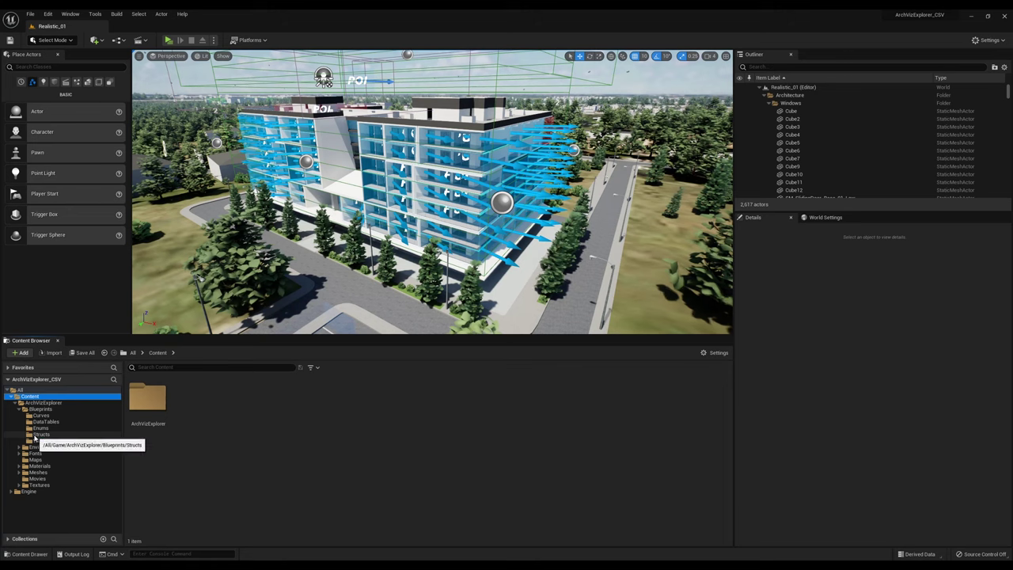
click(34, 436)
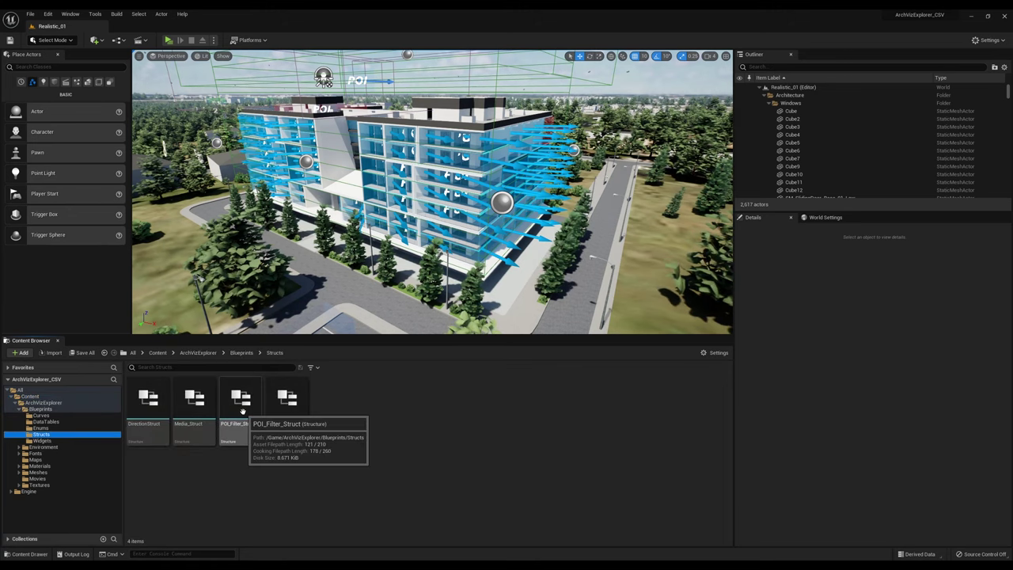
double_click(242, 411)
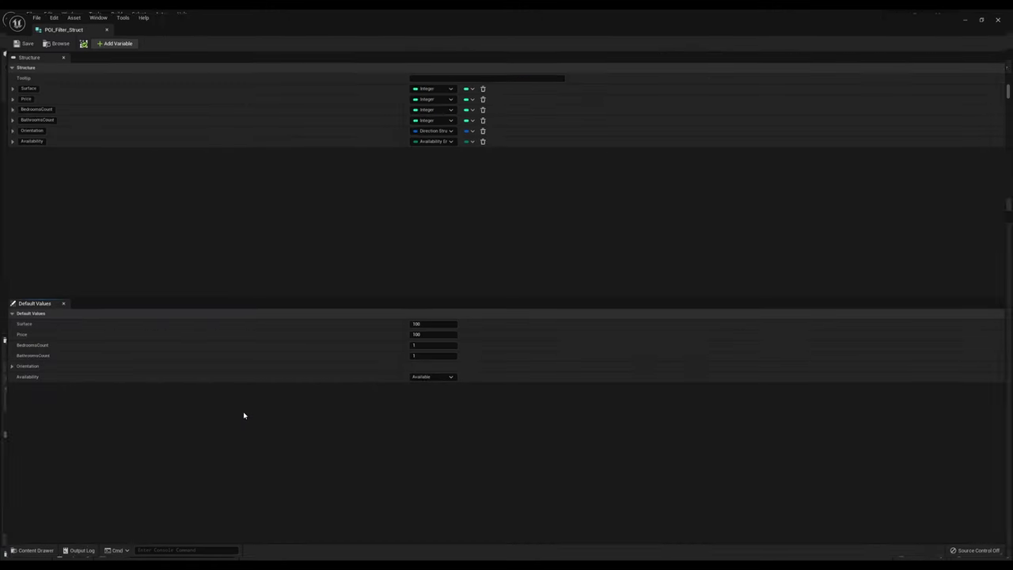
Add a String member named Type to the struct and close the struct editor
click(115, 40)
double_click(39, 150)
text(Type)
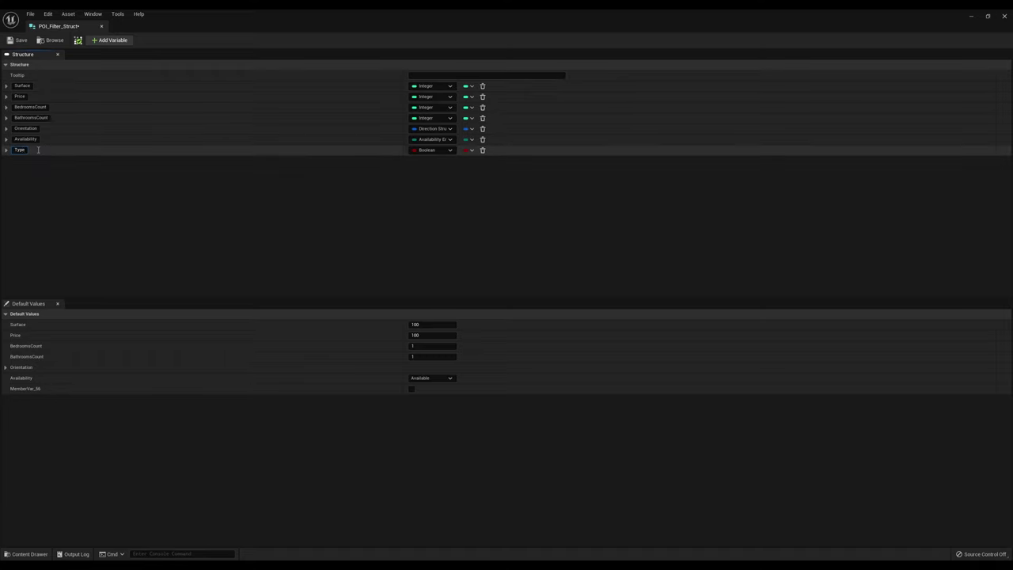
key(Return)
click(438, 150)
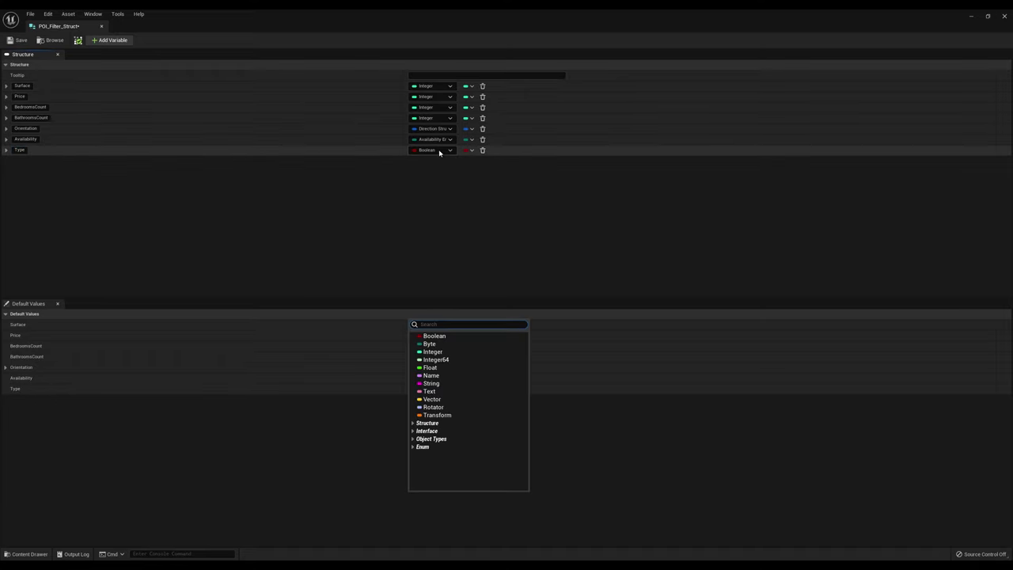
click(431, 383)
click(430, 388)
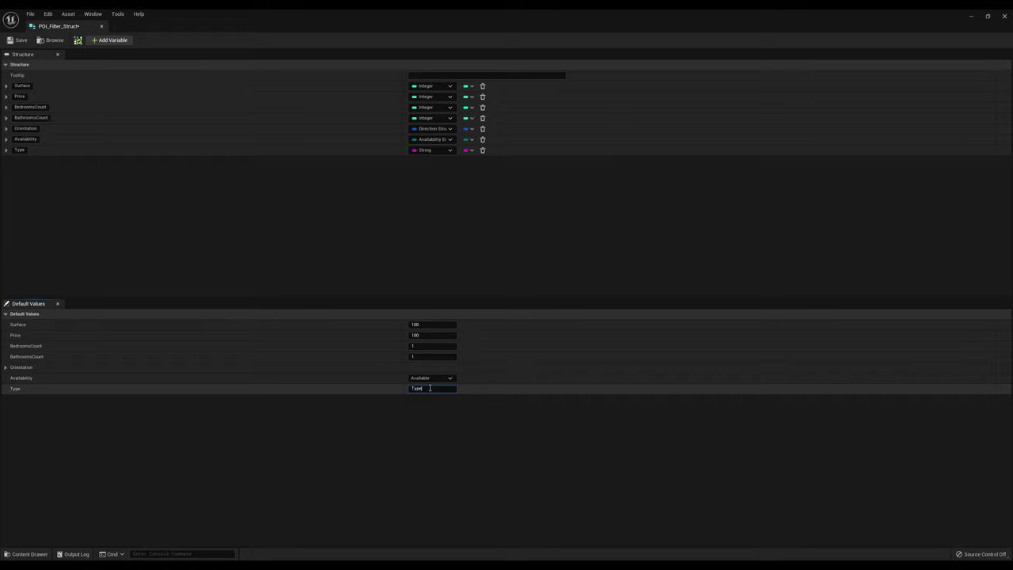
click(101, 26)
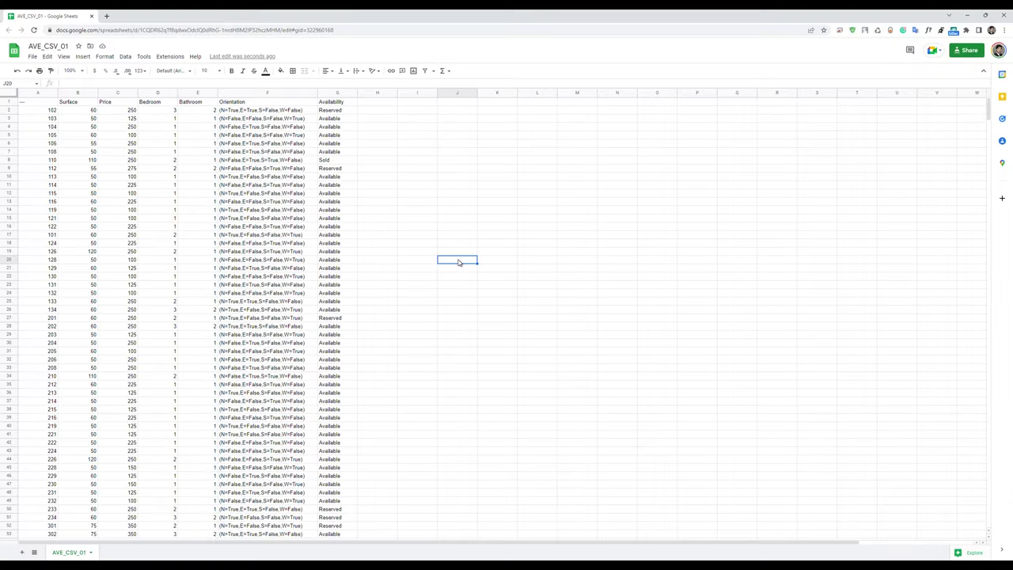
Insert an empty column F before Orientation with the header Type
click(277, 94)
right_click(277, 94)
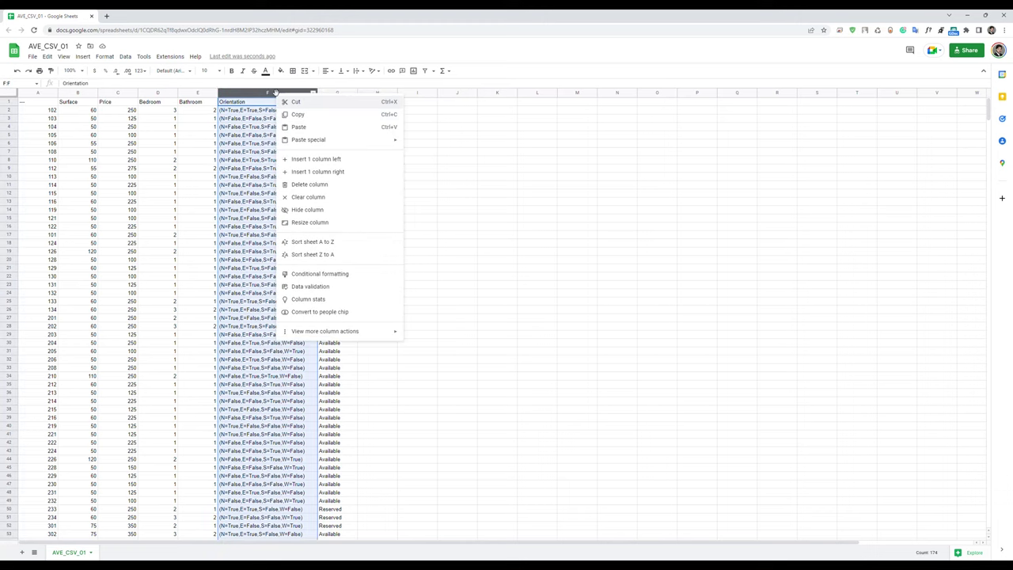
click(316, 161)
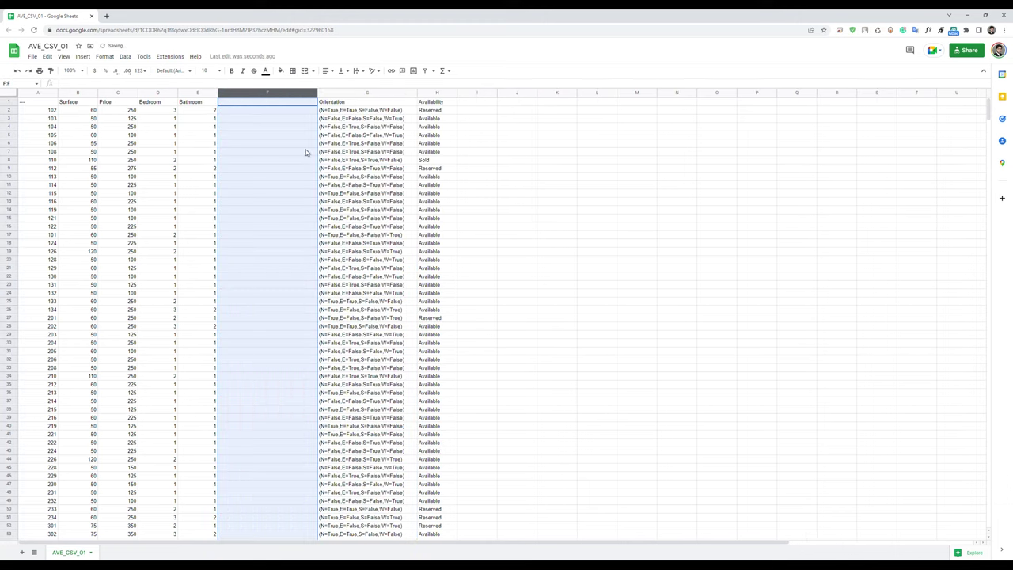
double_click(262, 103)
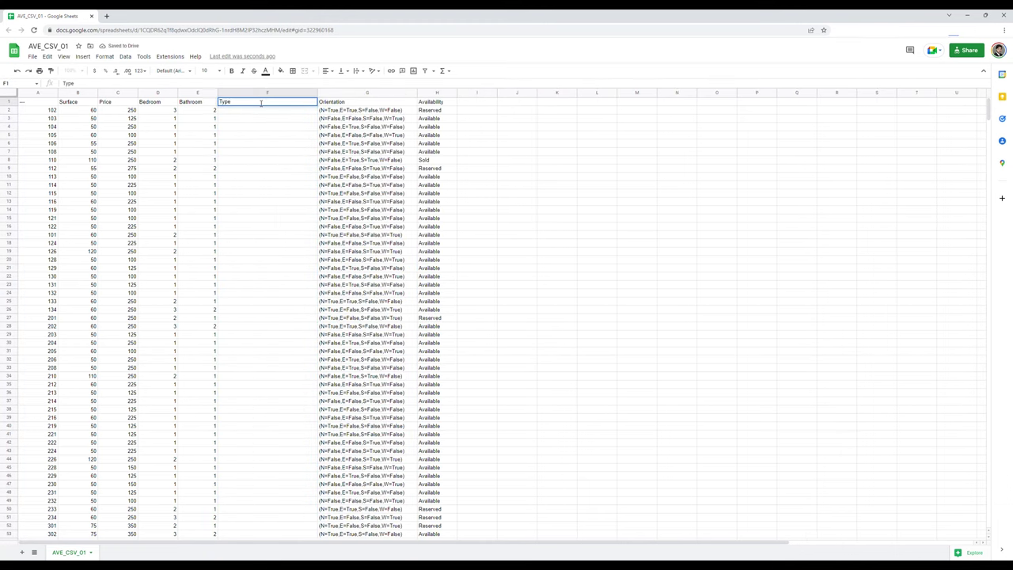
text(Type)
key(Return)
Fill column F with type A from F2 down to F52
text(A)
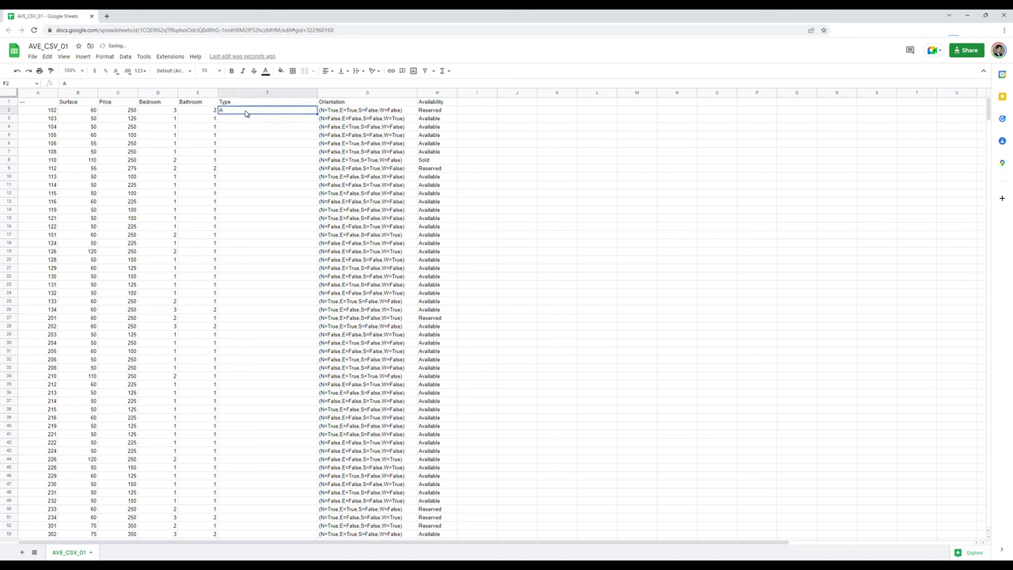
right_click(247, 111)
click(260, 131)
drag(248, 119, 256, 527)
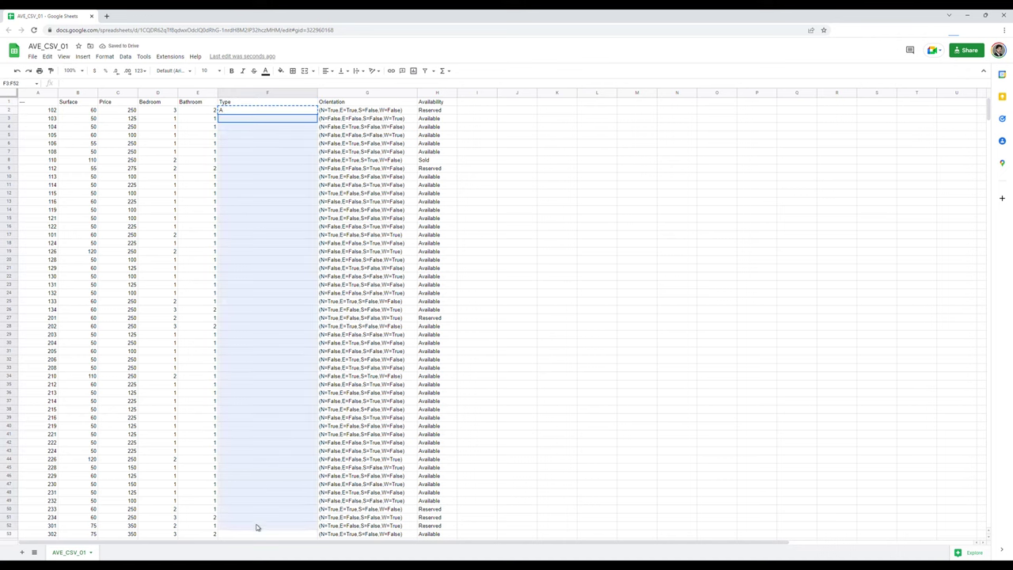
right_click(256, 321)
click(273, 353)
Enter types B, C and D in F3–F5, then select the rows A2:F5
text(b)
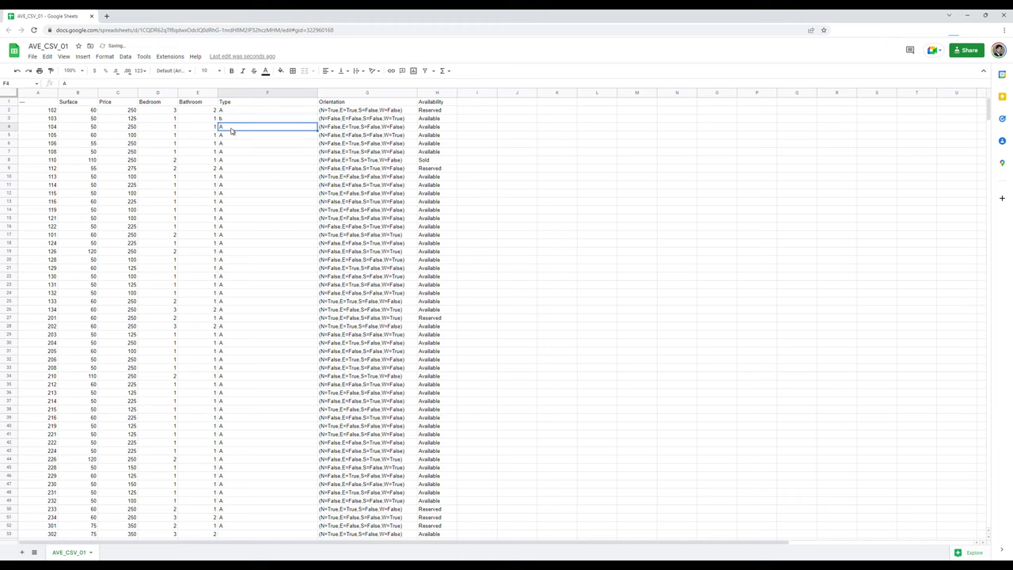
key(Return)
key(Return)
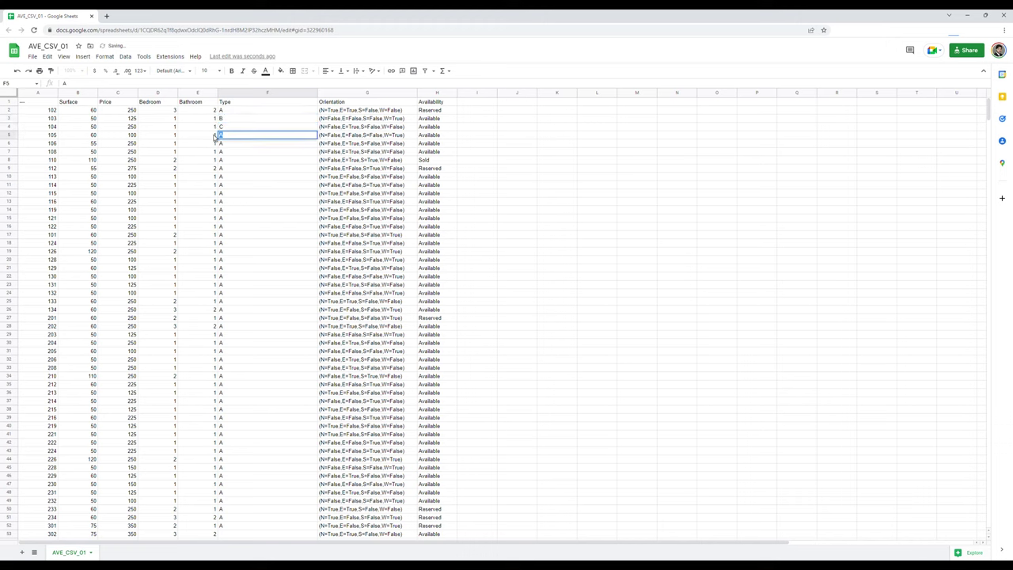
key(Return)
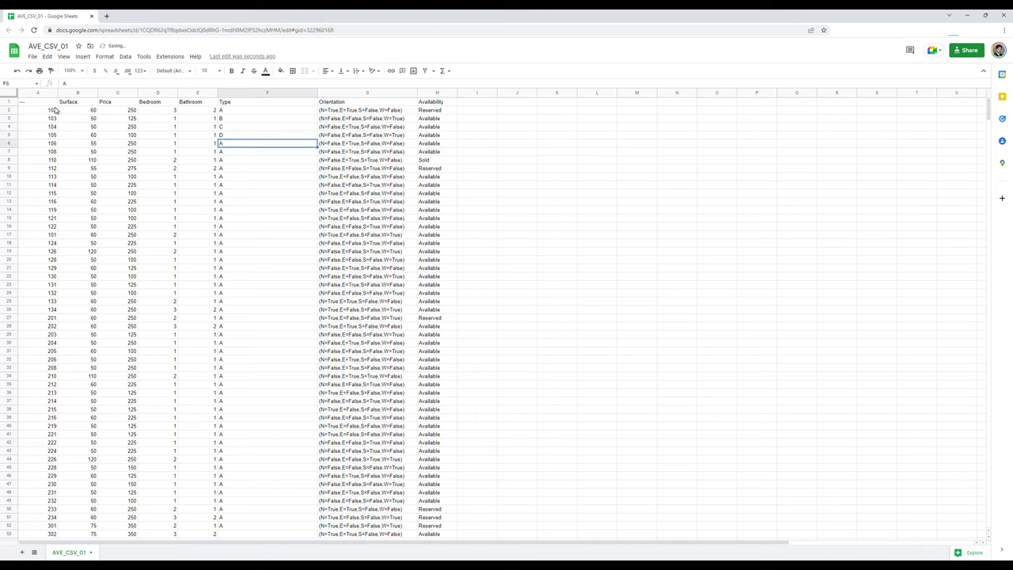
drag(56, 111, 250, 136)
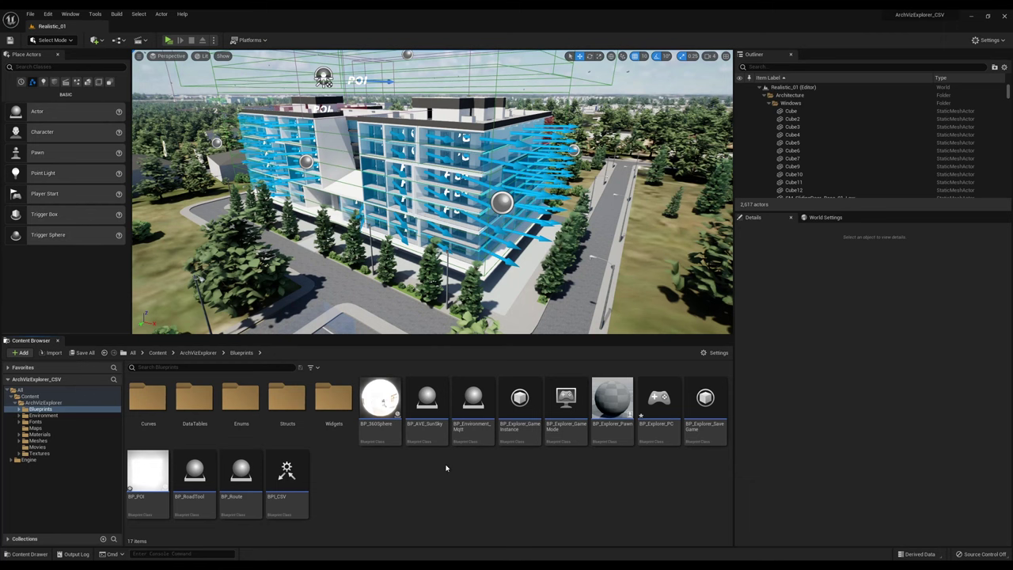
In BP_POI, duplicate the Availability Get Row Value node and wire CSV Info and Row Name
double_click(147, 474)
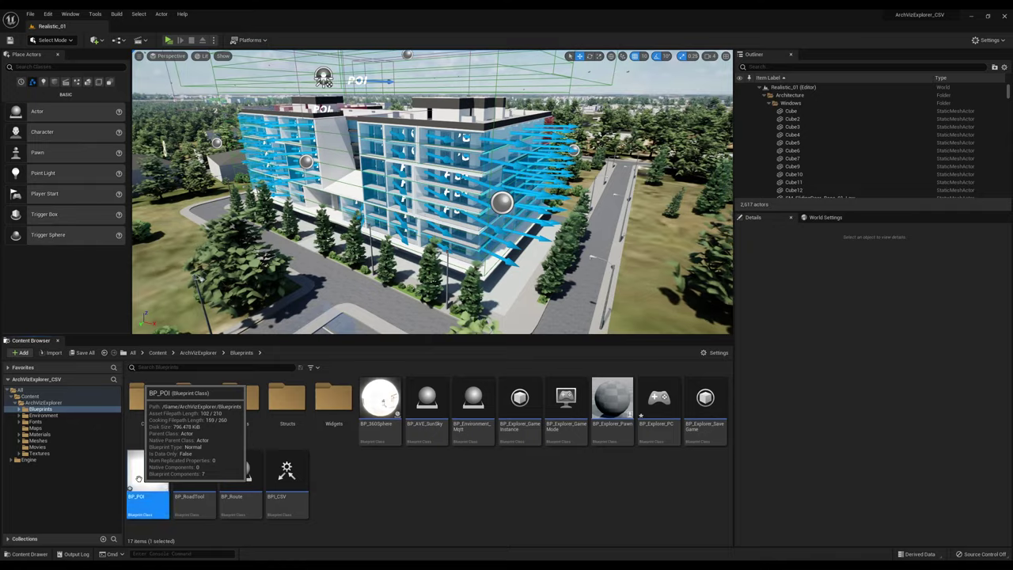
scroll(400, 333, up, 5)
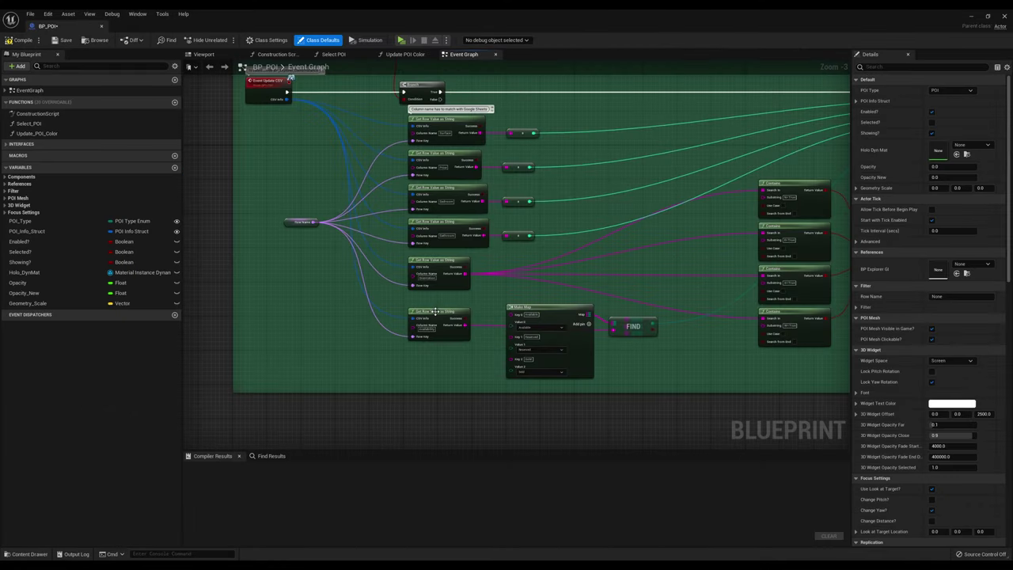
click(435, 312)
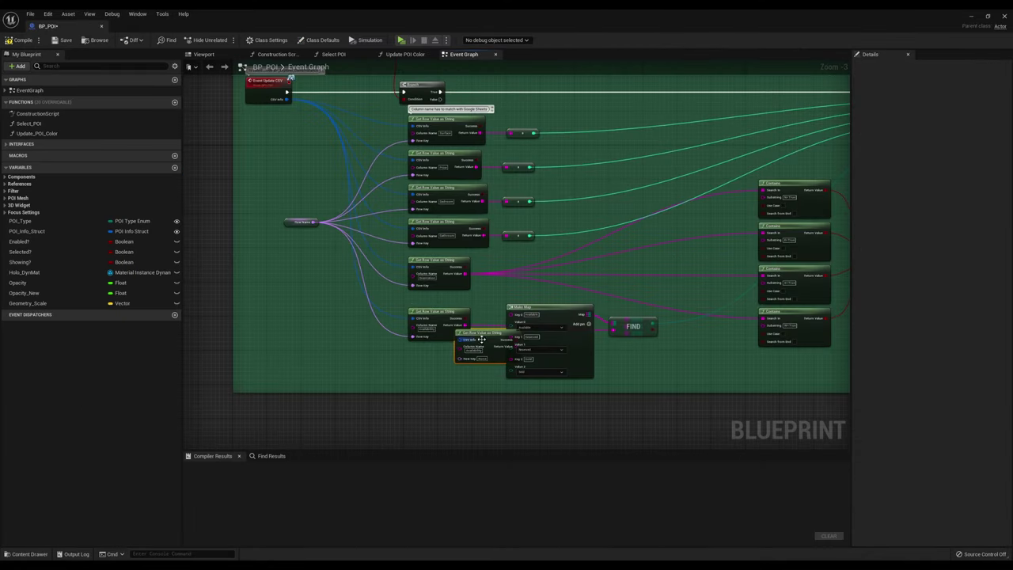
key(ctrl+d)
drag(436, 362, 441, 357)
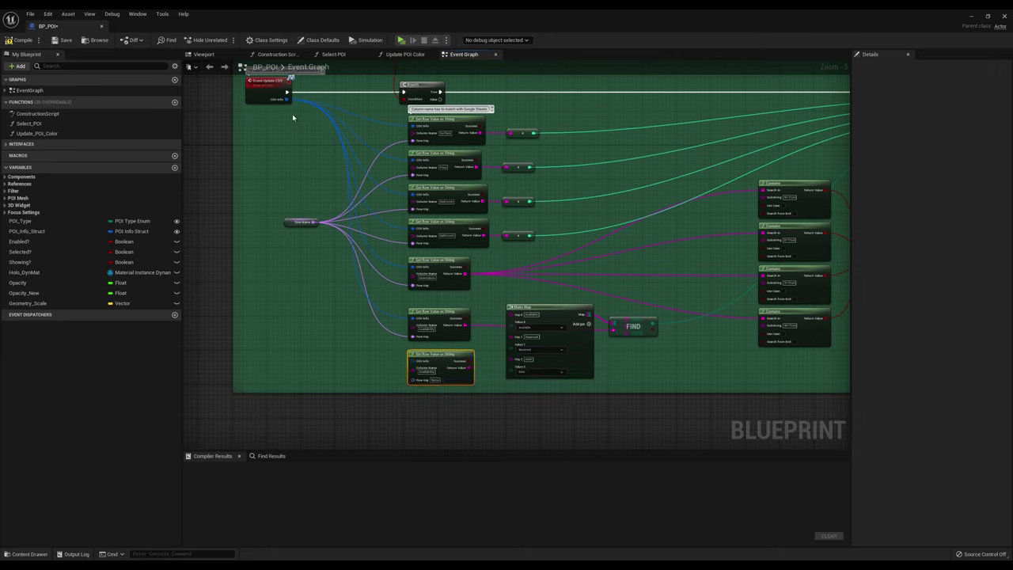
drag(287, 103, 412, 362)
drag(315, 221, 413, 381)
Set the copy's Column Name to Type and connect its Return Value to SET Filter Type
scroll(416, 384, up, 2)
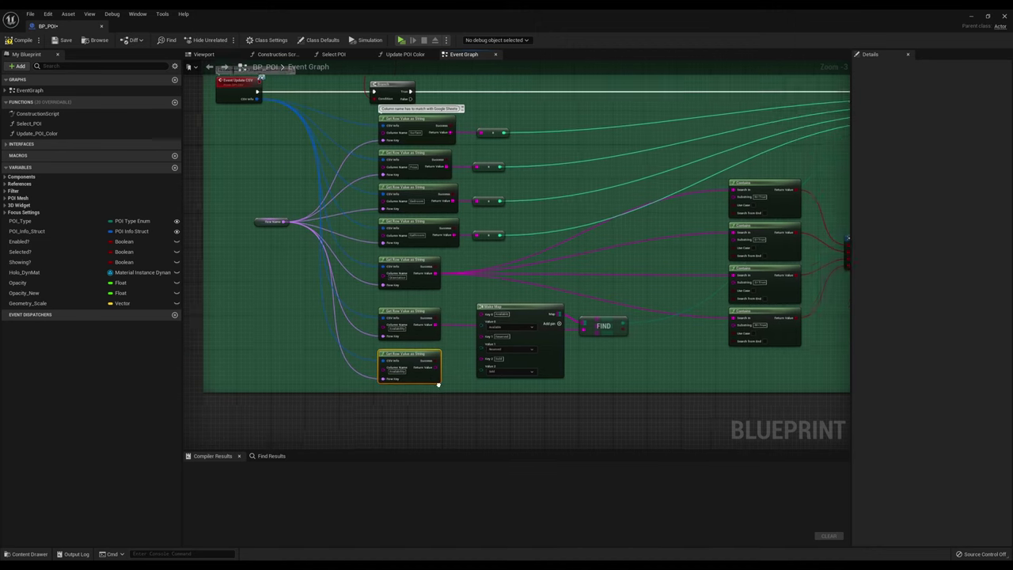
scroll(394, 370, up, 1)
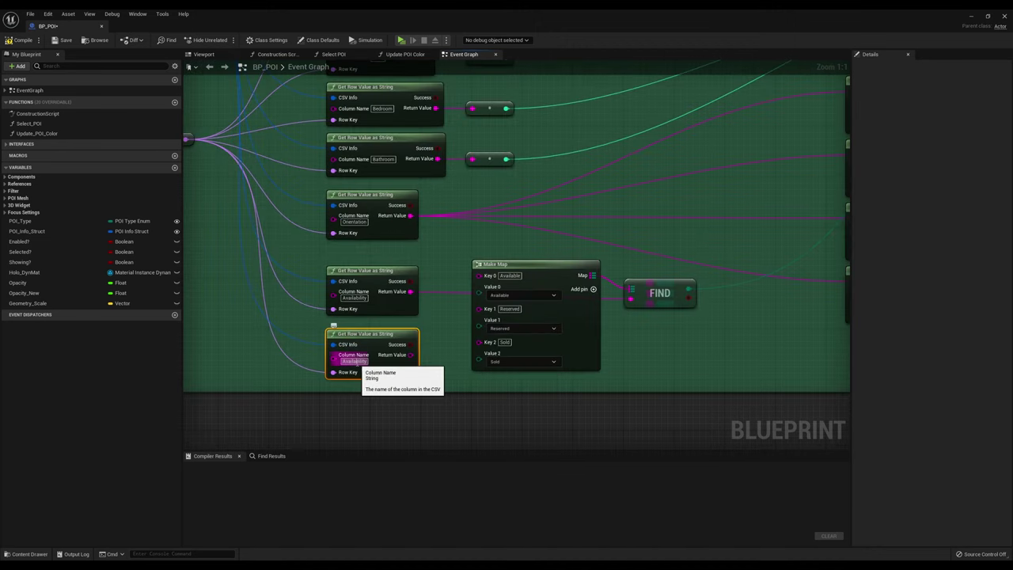
key(BackSpace)
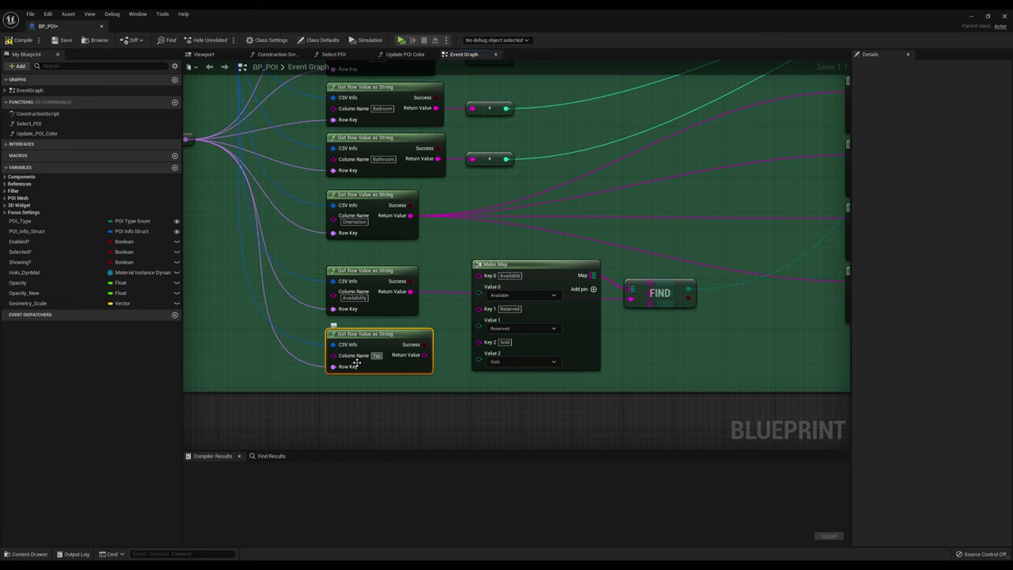
click(433, 387)
scroll(432, 386, down, 3)
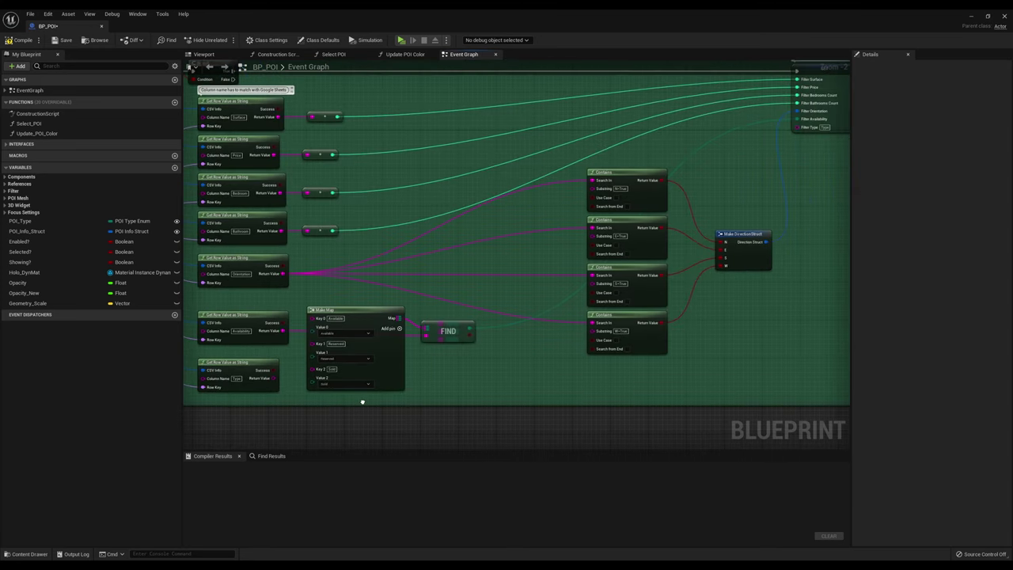
scroll(341, 404, down, 1)
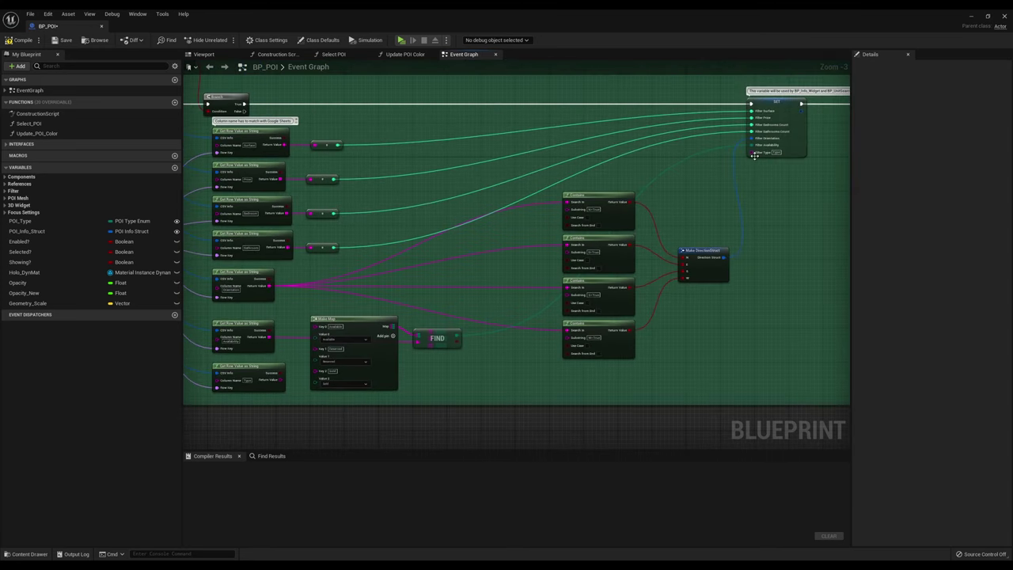
drag(751, 152, 281, 381)
right_drag(807, 208, 604, 264)
scroll(577, 205, up, 1)
scroll(577, 205, up, 2)
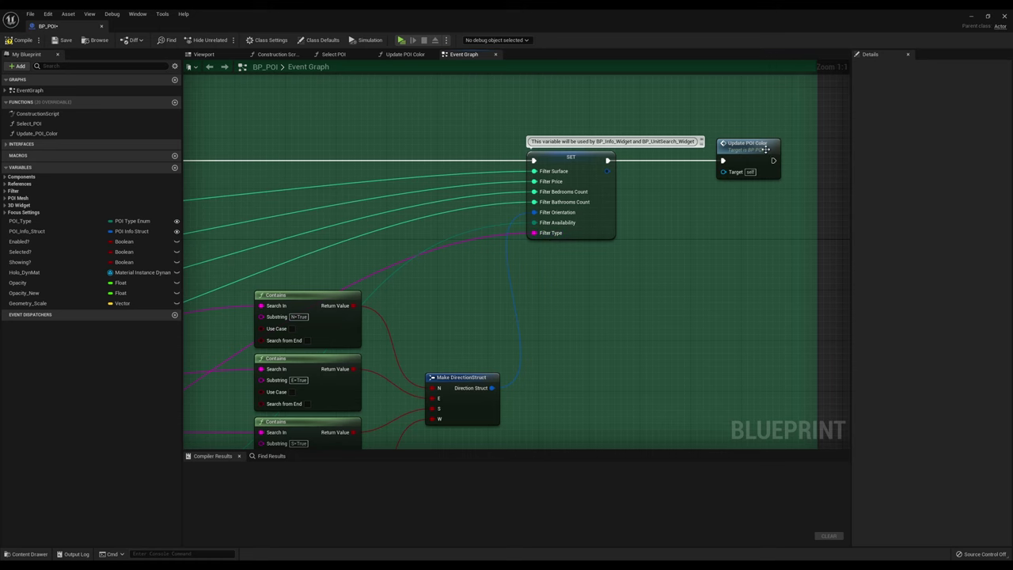
scroll(663, 219, down, 7)
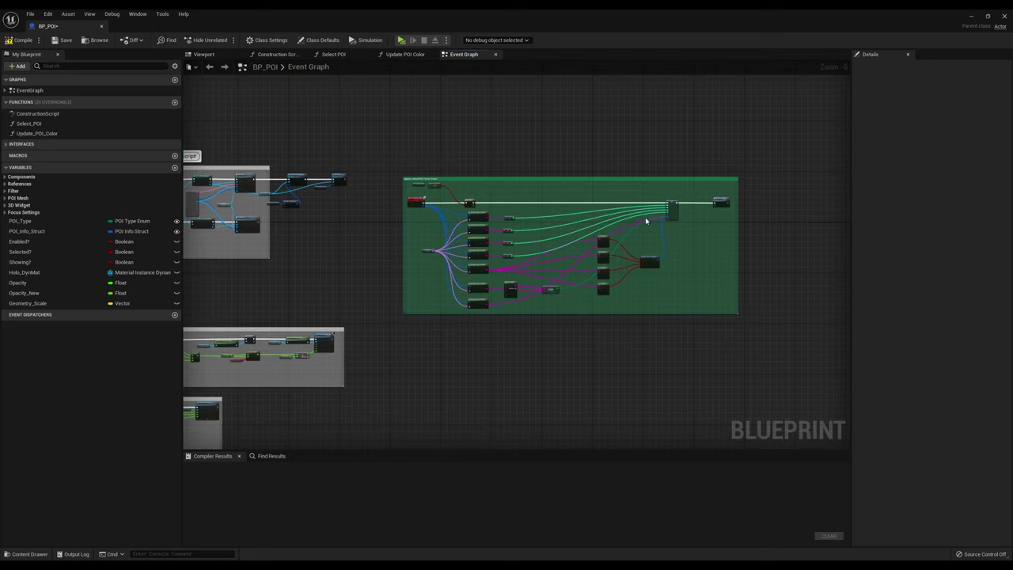
Minimize the BP_POI editor and open BP_Info_Widget from Blueprints > Widgets
click(972, 16)
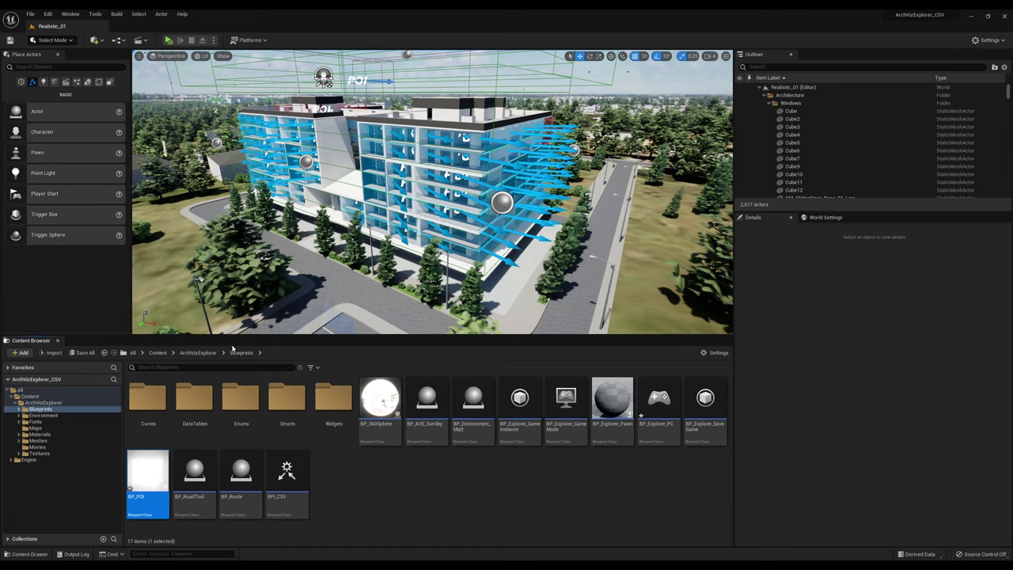
click(20, 408)
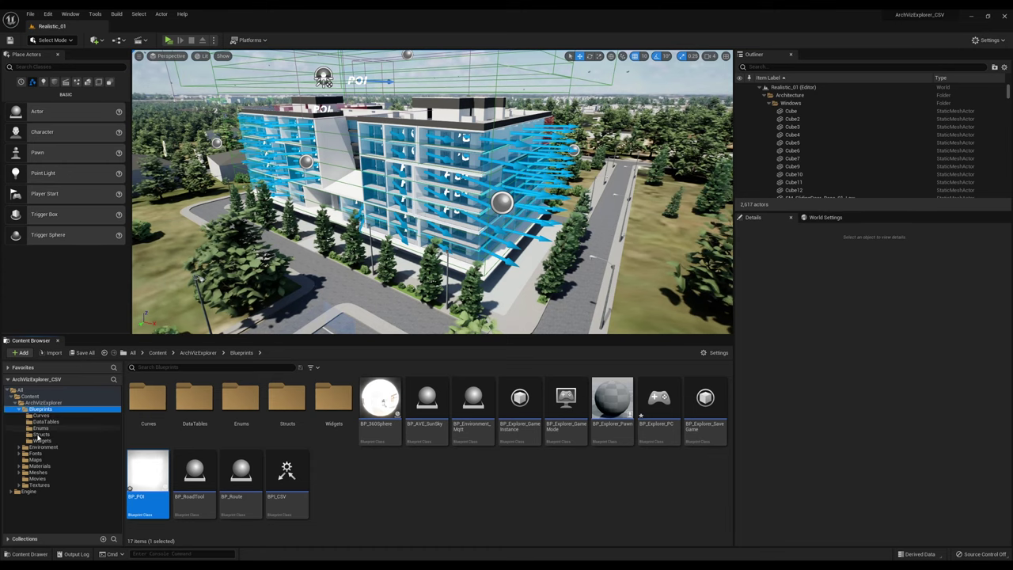
click(40, 441)
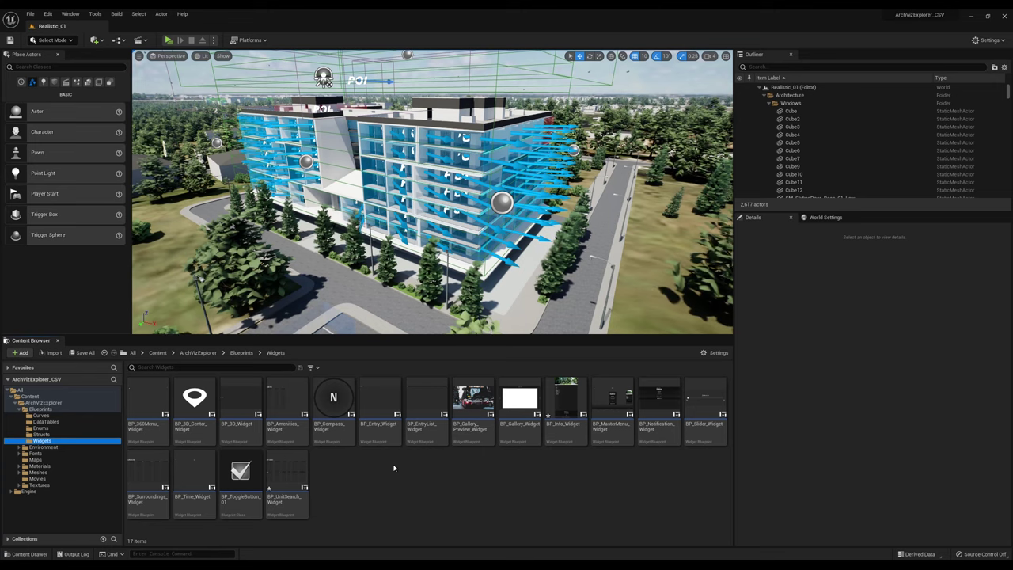
double_click(565, 402)
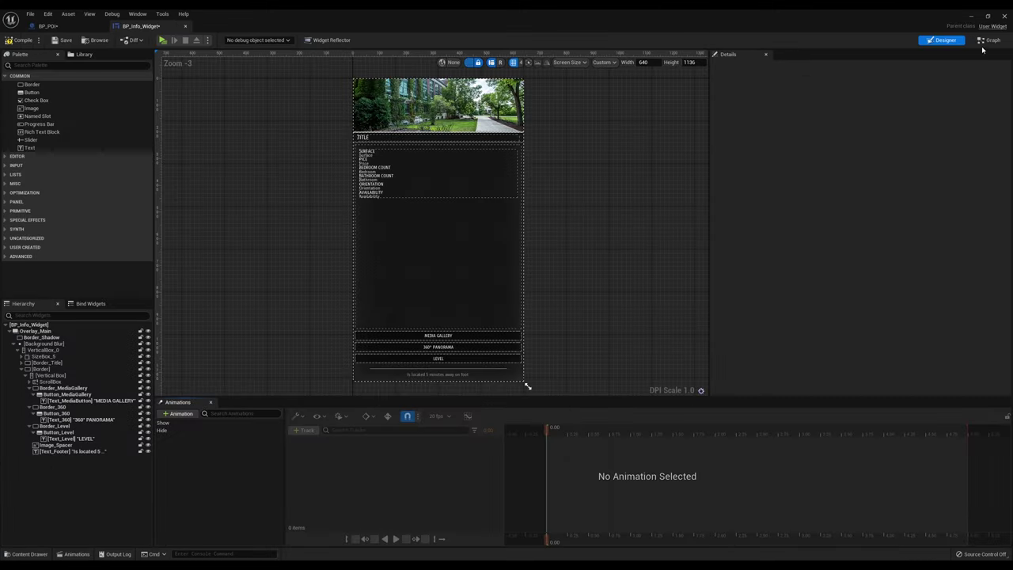
In the Update Text graph, add a TYPE {Type} line to Format Text and wire the POI's Type into it
click(988, 40)
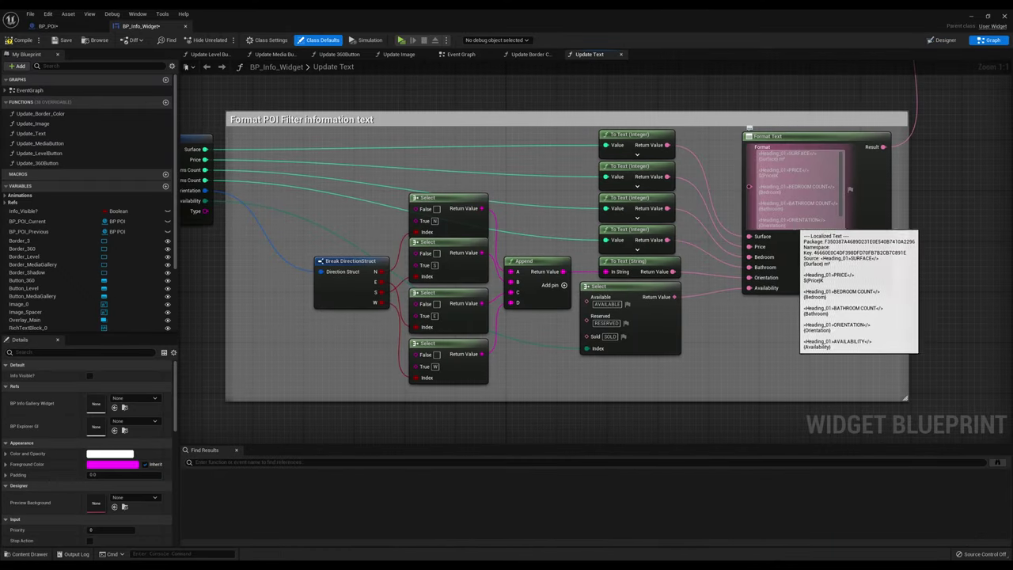
scroll(800, 206, down, 3)
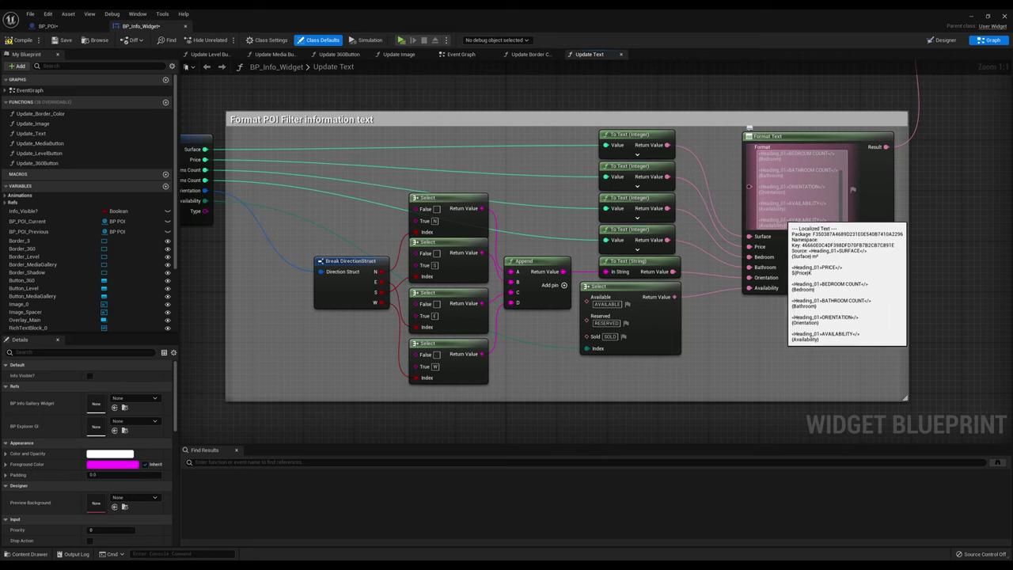
drag(788, 220, 818, 221)
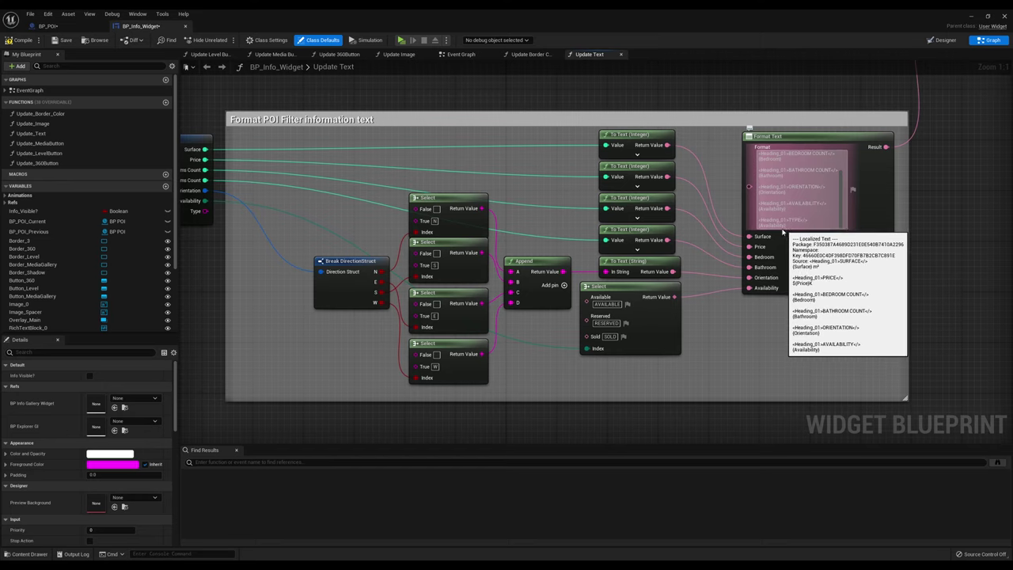
double_click(765, 226)
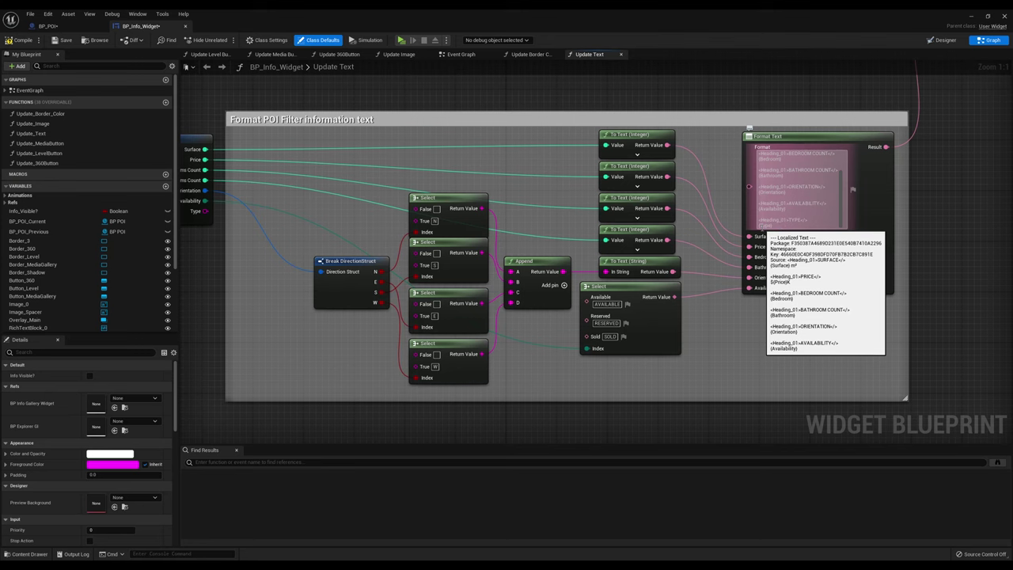
click(771, 309)
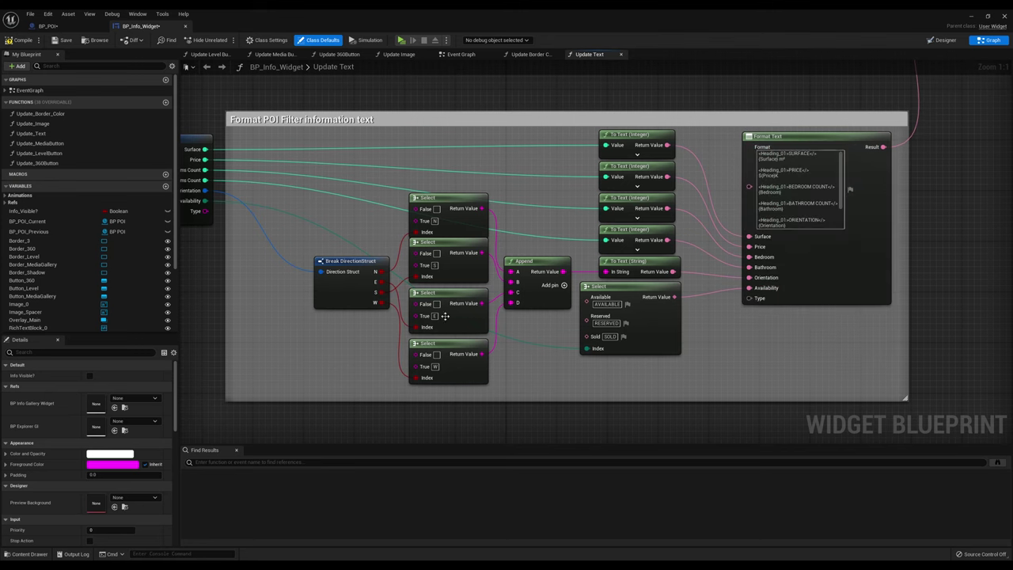
drag(205, 212, 749, 299)
right_drag(934, 178, 764, 359)
scroll(767, 346, down, 2)
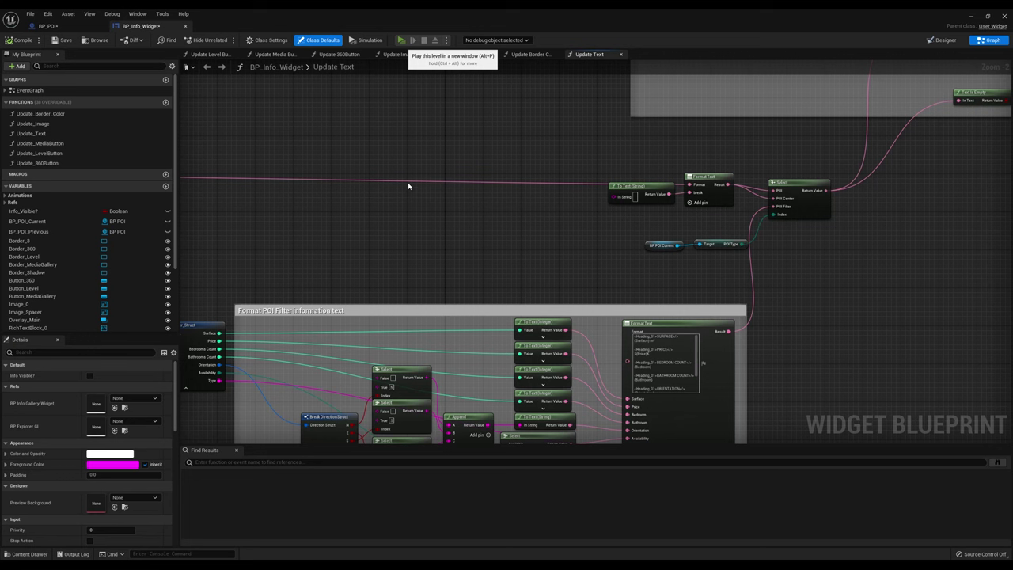
Launch a standalone preview and check the Type line in three units' Unit Search info panels
key(alt+p)
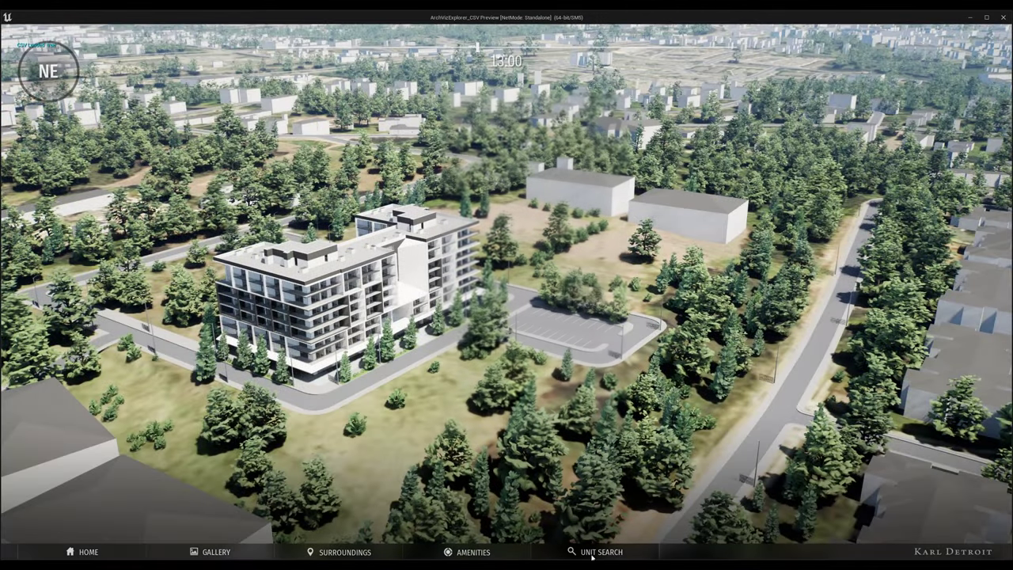
click(595, 552)
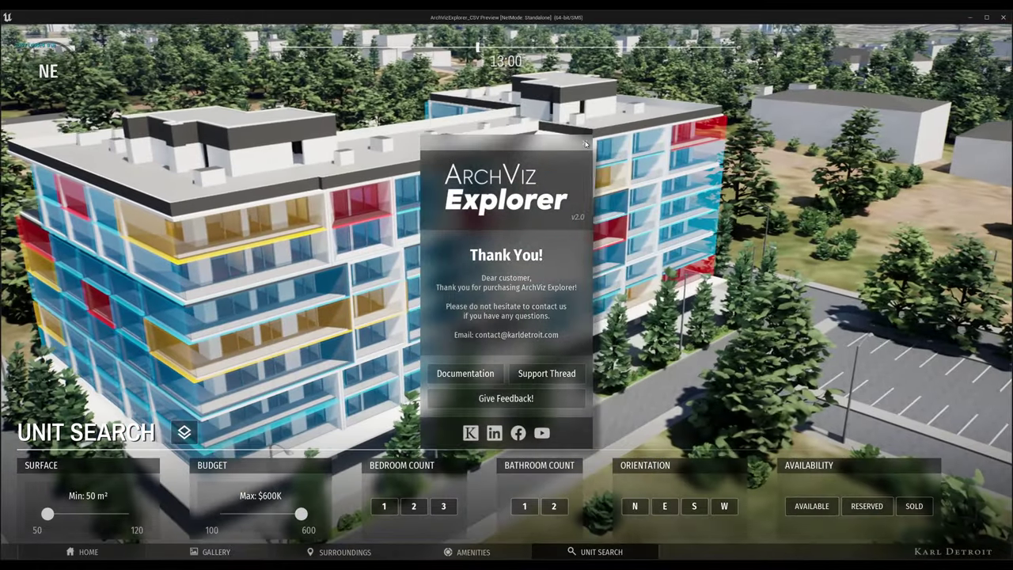
click(585, 143)
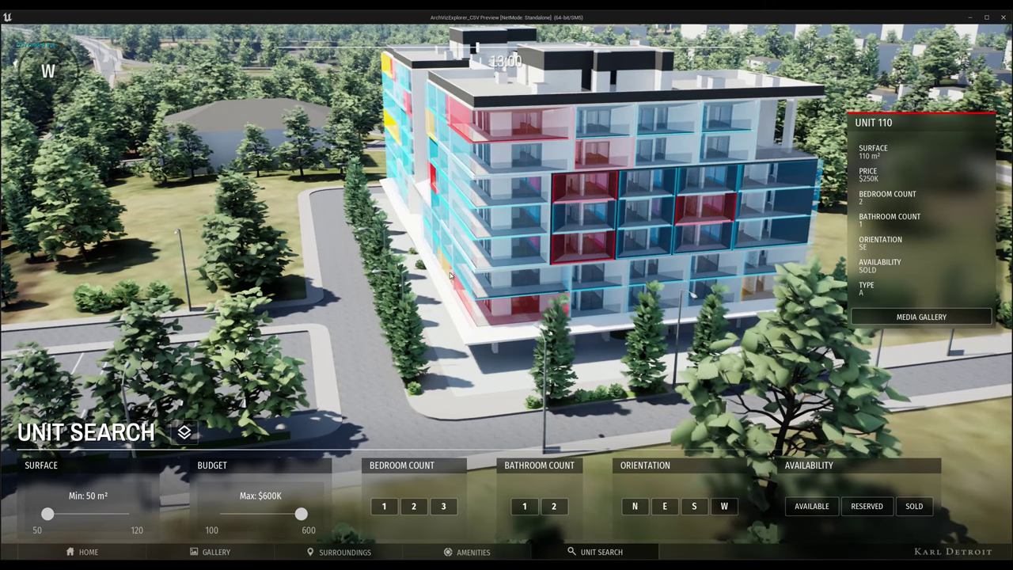
click(449, 274)
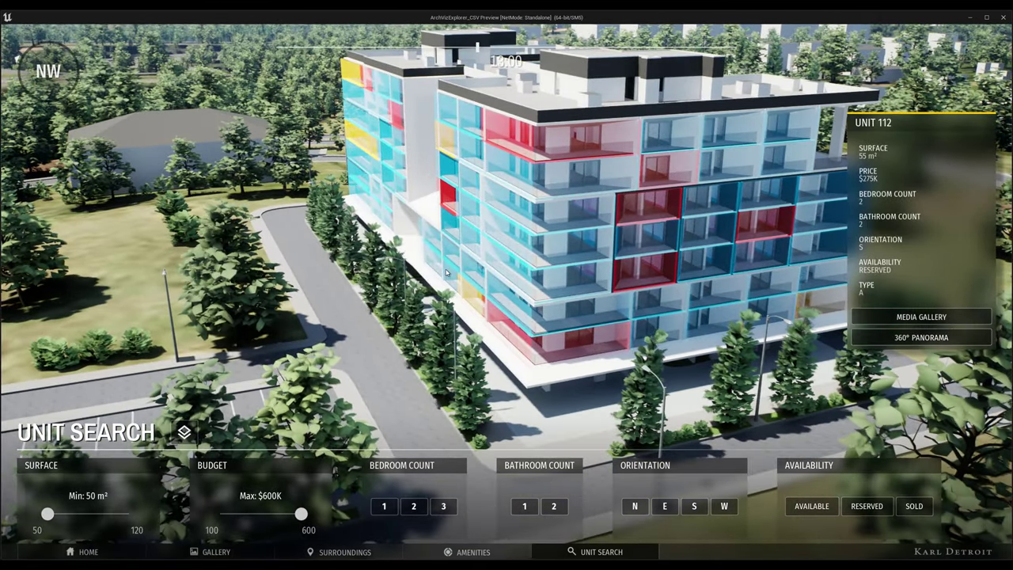
click(671, 337)
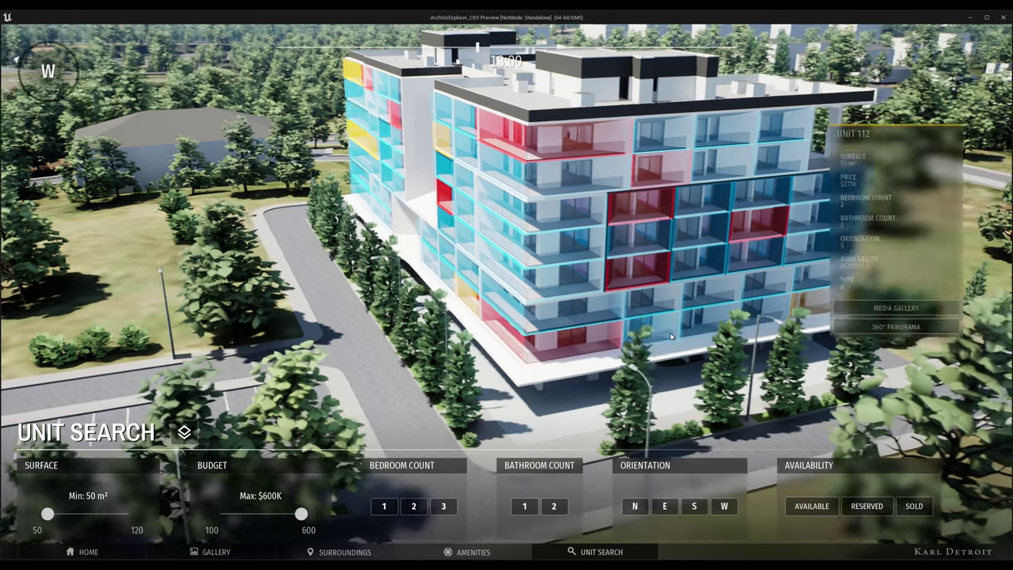